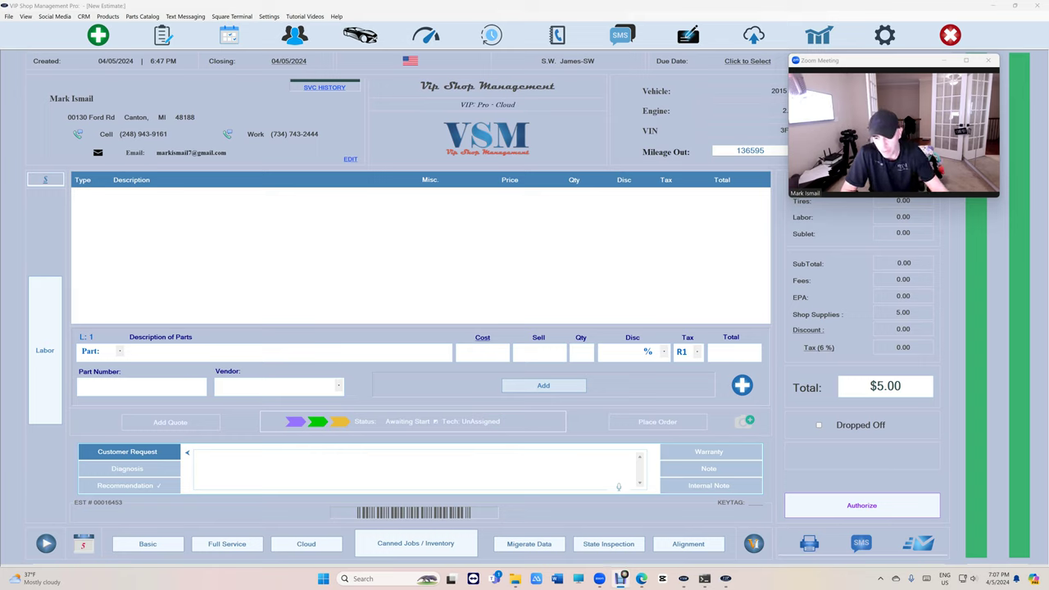
pyautogui.click(725, 579)
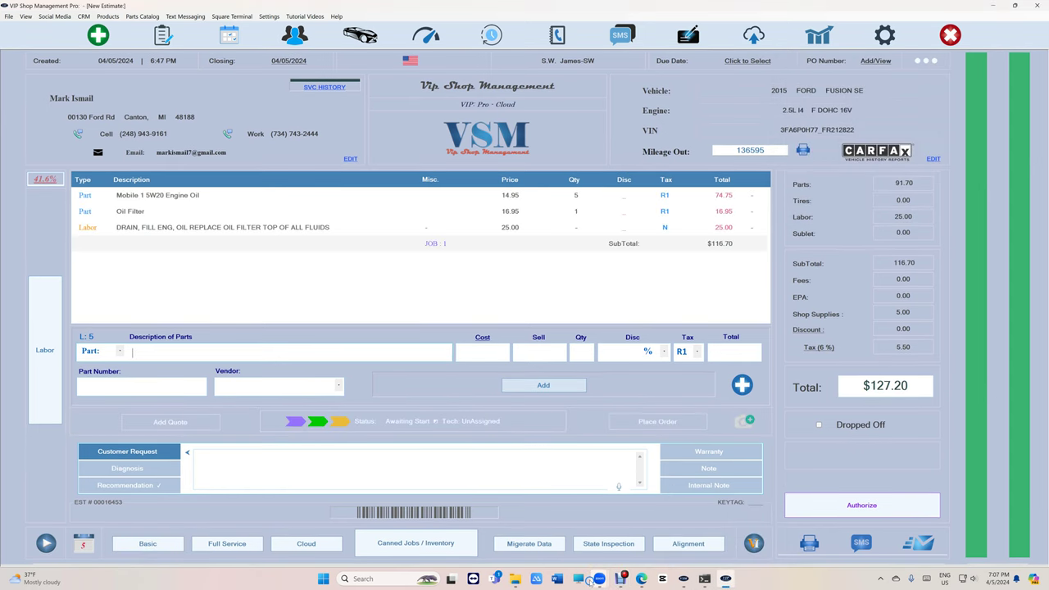
pyautogui.moveTo(591, 579)
pyautogui.click(503, 211)
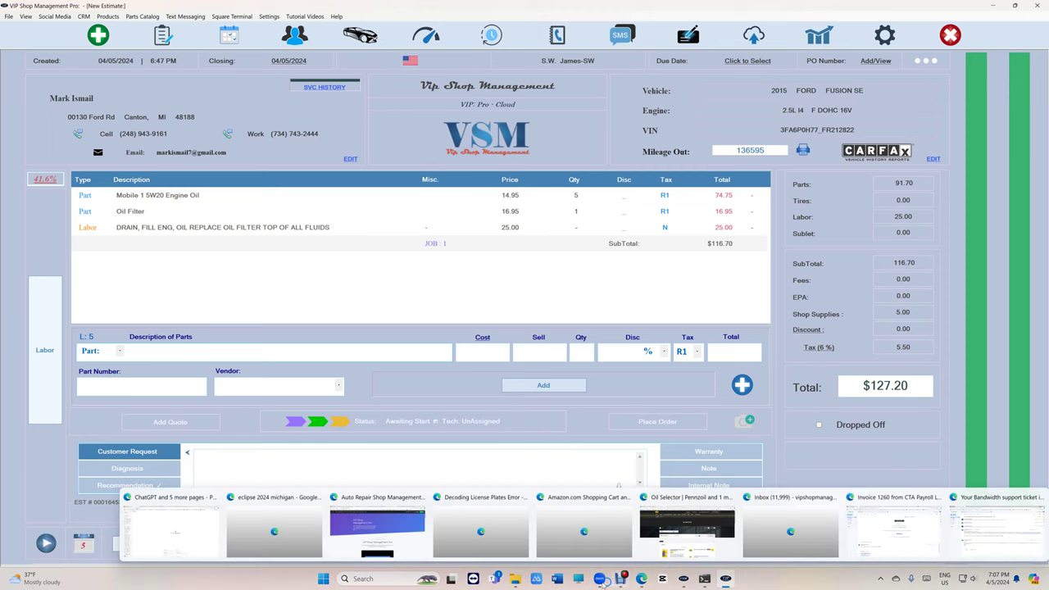
pyautogui.moveTo(599, 578)
pyautogui.click(631, 545)
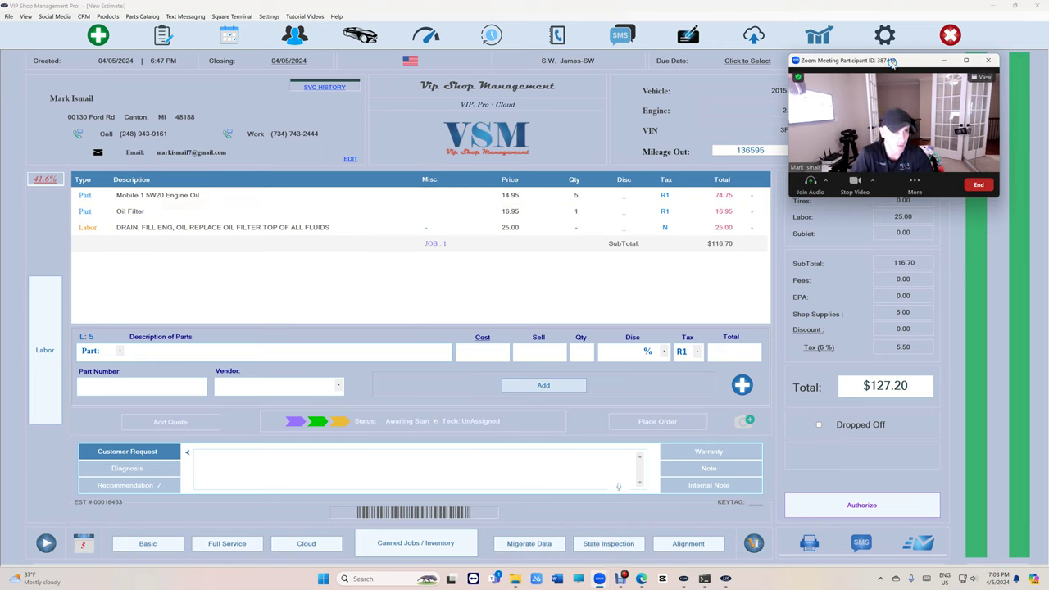
pyautogui.moveTo(893, 66); pyautogui.dragTo(910, 232)
# Delete the whole oil change job (JOB 1) from the estimate.
pyautogui.click(656, 244)
pyautogui.click(594, 422)
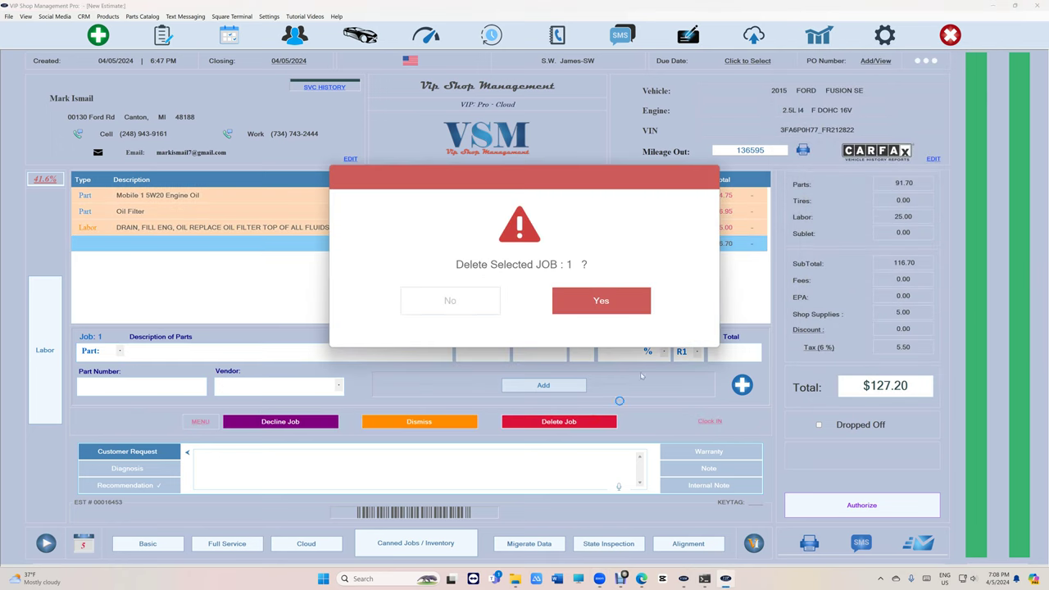
pyautogui.click(624, 304)
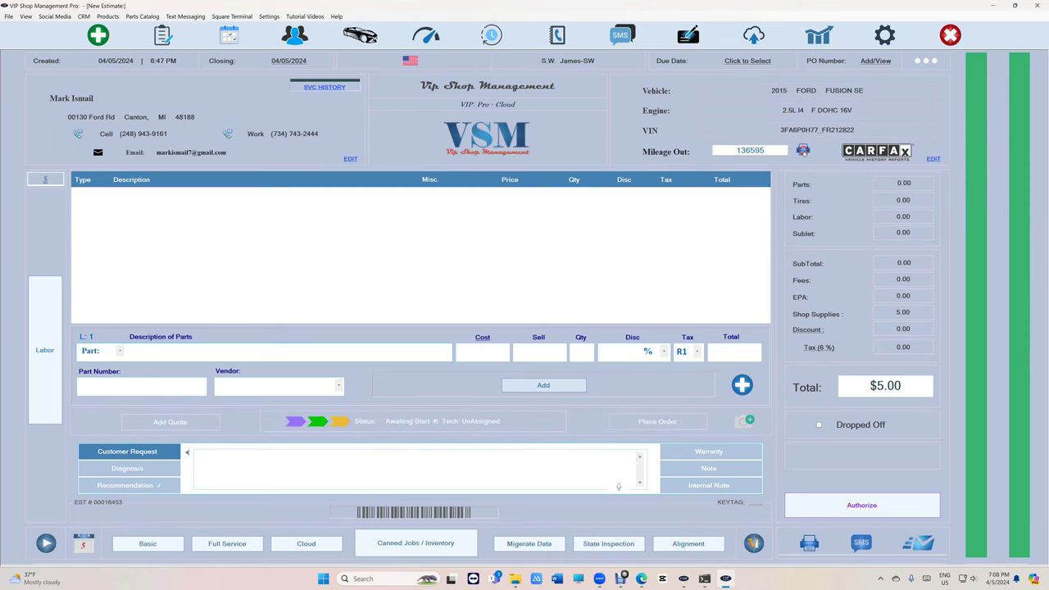
# Make the vehicle's oil change sticker data editable and set the oil viscosity to 0W-20.
pyautogui.click(803, 150)
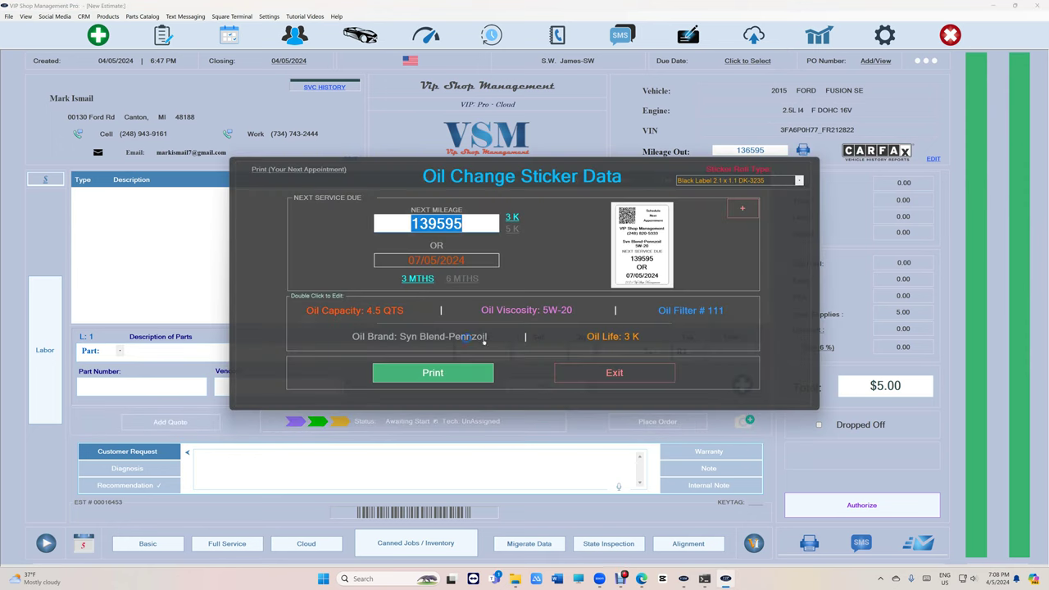
pyautogui.doubleClick(687, 331)
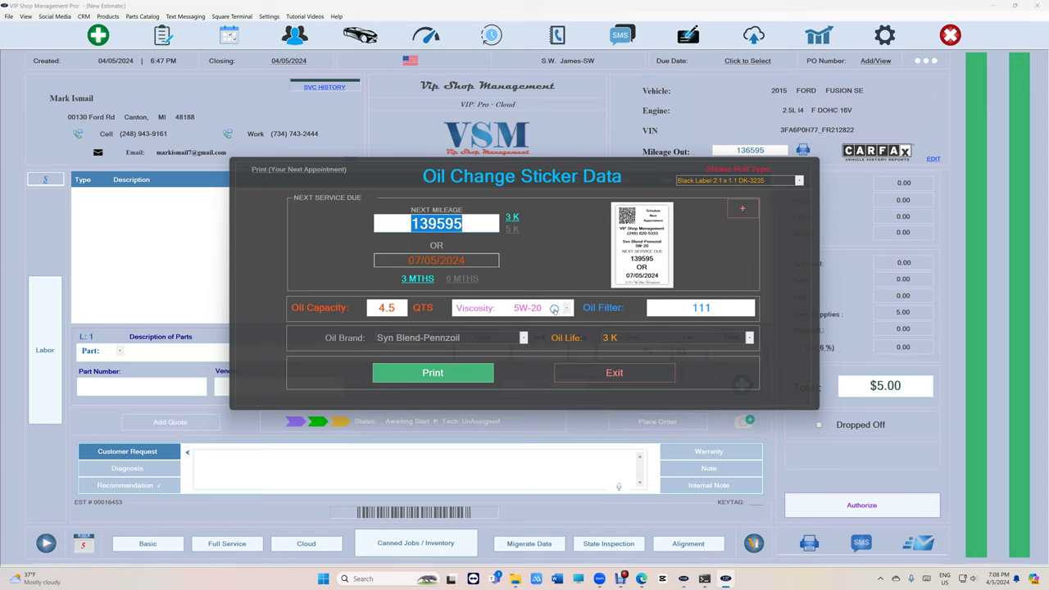
pyautogui.click(563, 307)
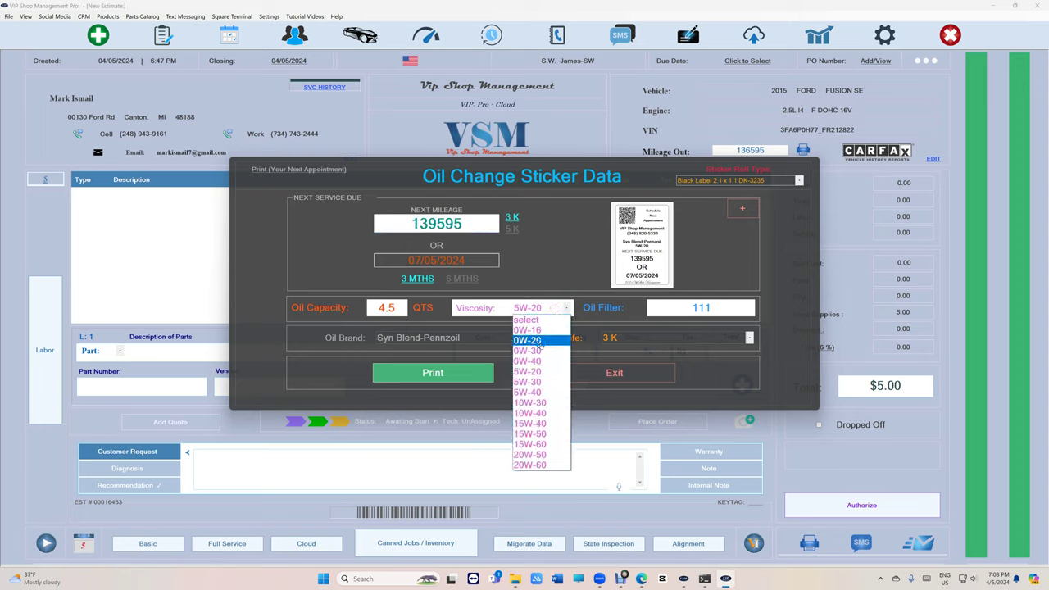
pyautogui.click(541, 341)
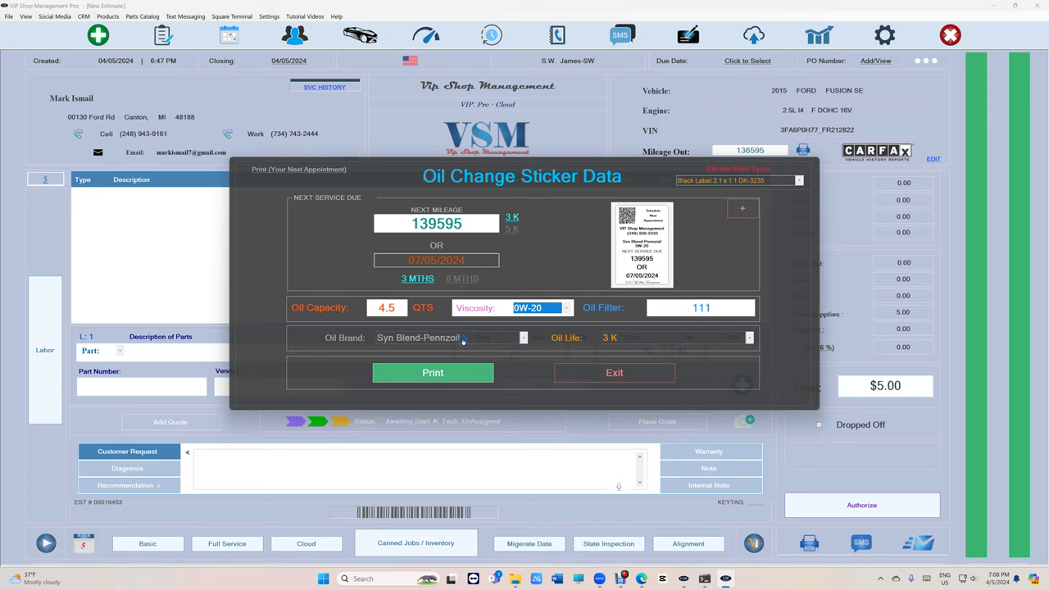
# Set the sticker's oil brand to Syn-Mobil 1 and its oil life to 5 K, and exit the sticker data.
pyautogui.click(463, 337)
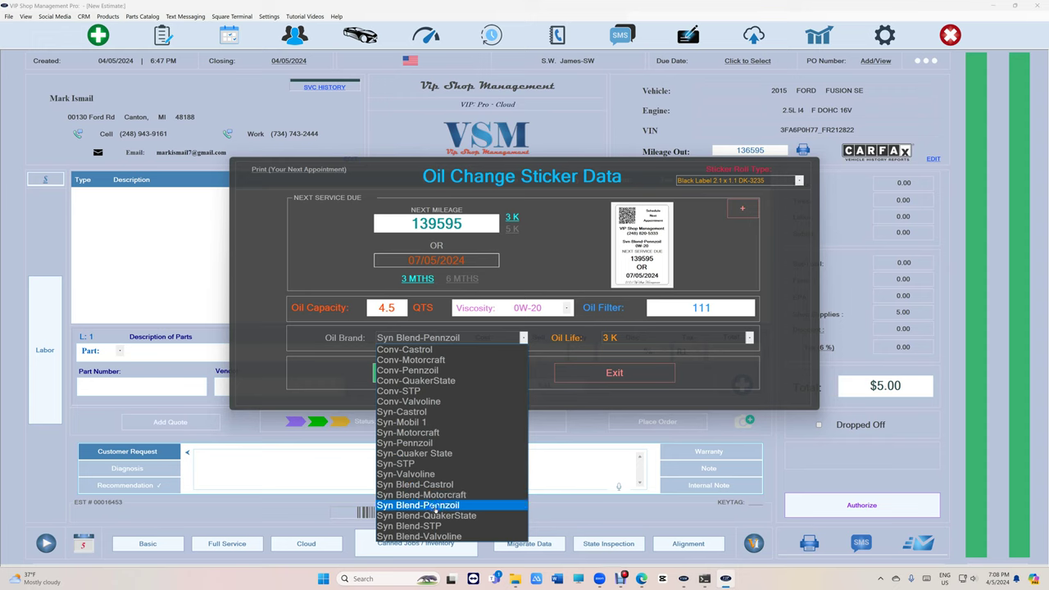
pyautogui.click(435, 422)
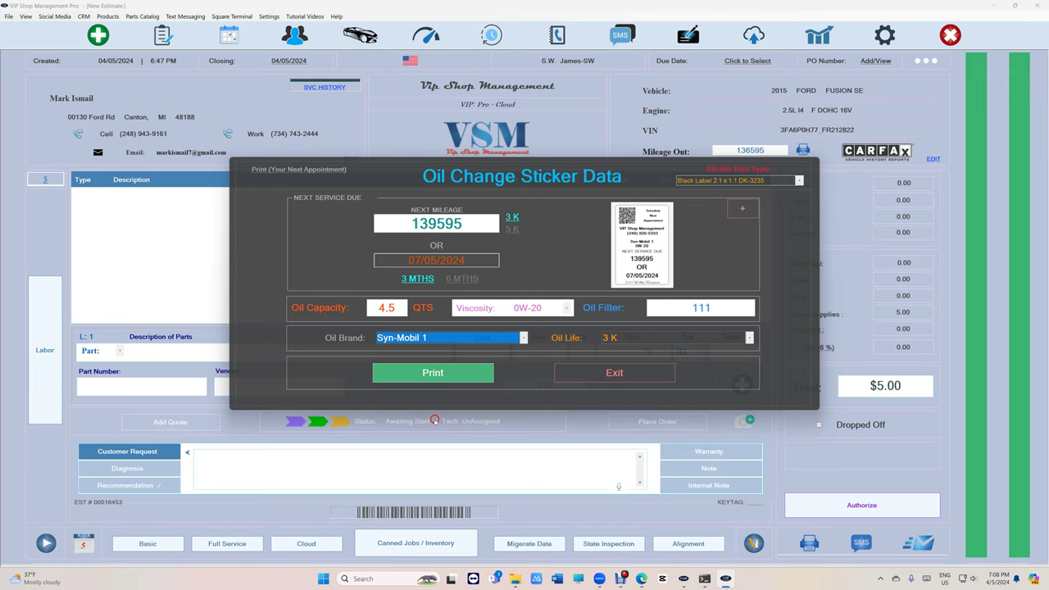
pyautogui.click(634, 339)
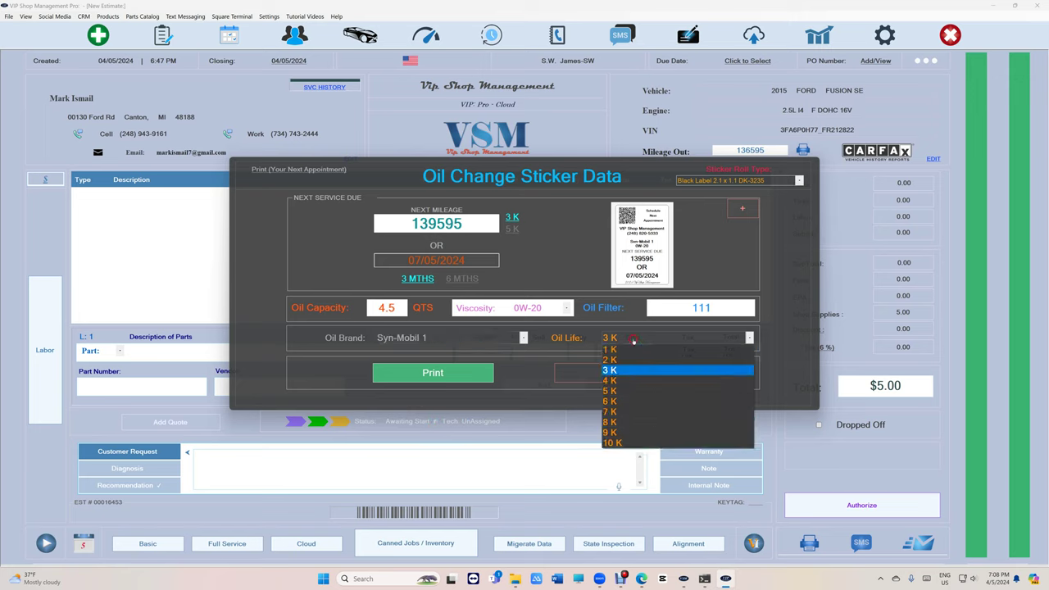
pyautogui.click(610, 391)
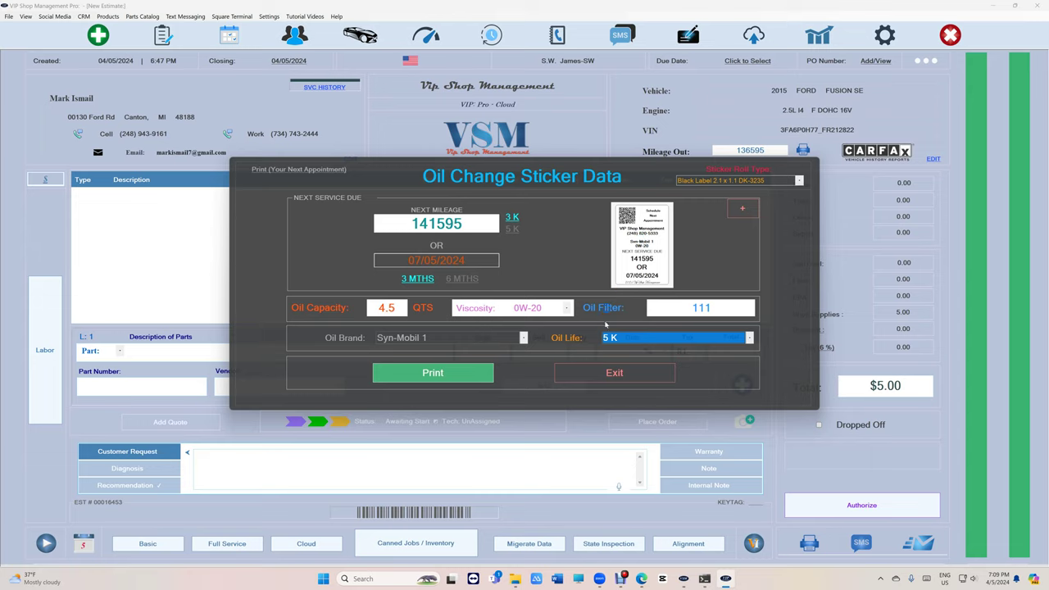
pyautogui.click(577, 377)
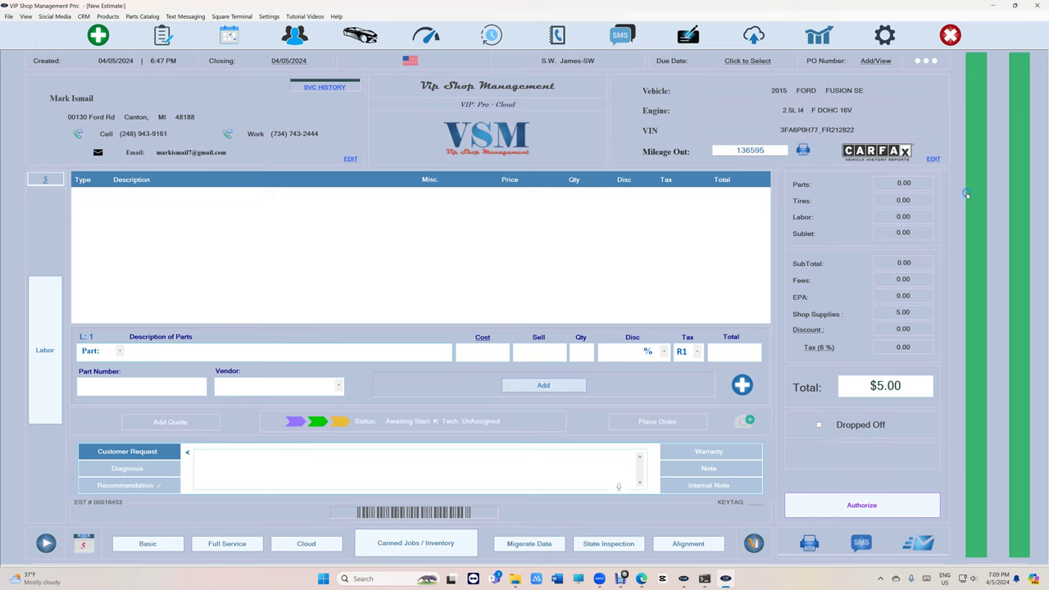
# Review the saved oil change sticker data and the oil details in the vehicle data summary.
pyautogui.click(804, 152)
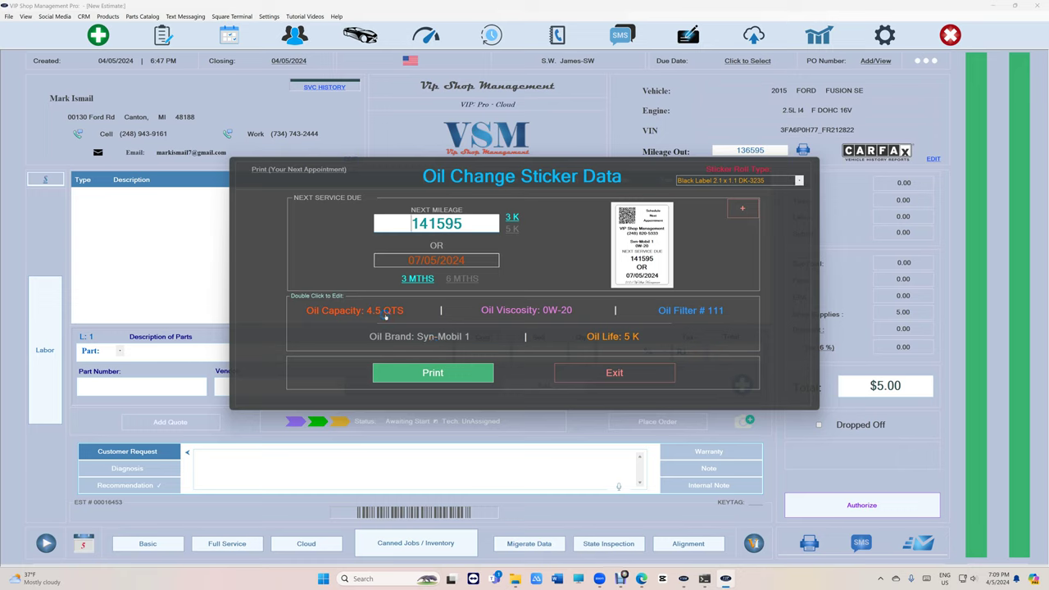
pyautogui.click(648, 378)
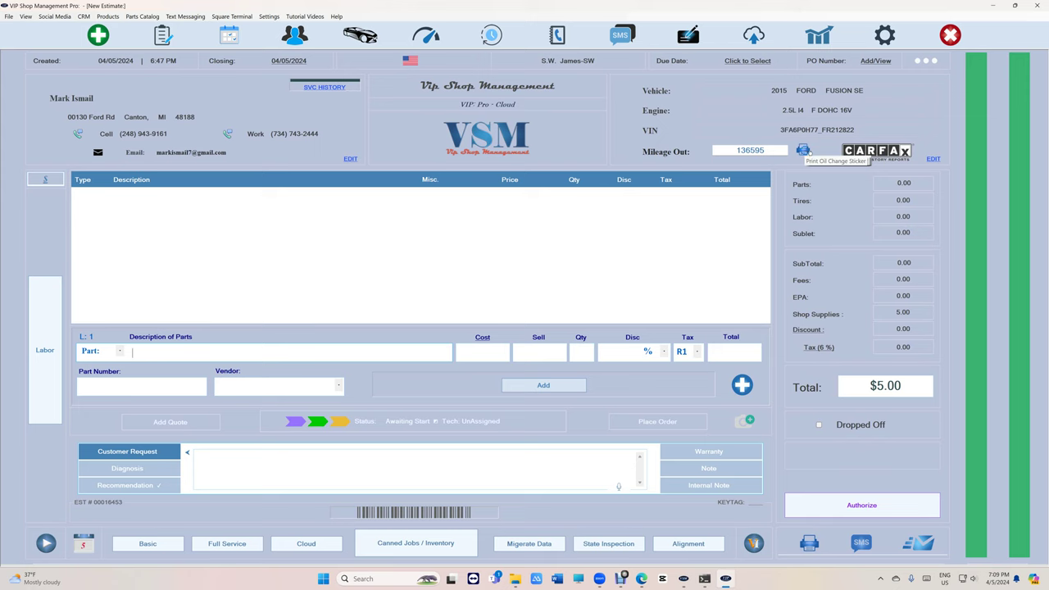
pyautogui.moveTo(982, 172)
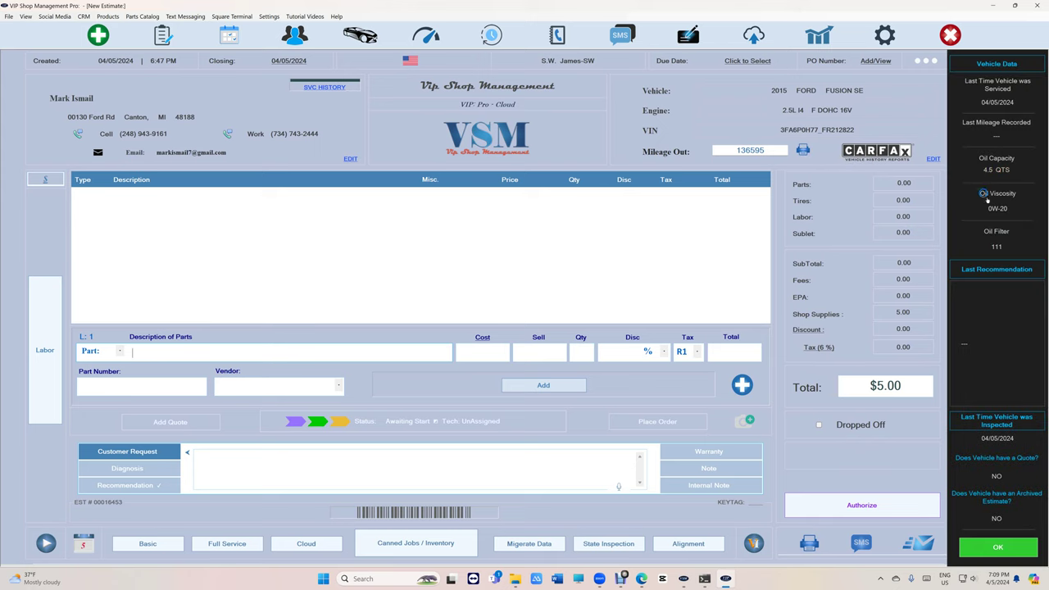
pyautogui.click(993, 171)
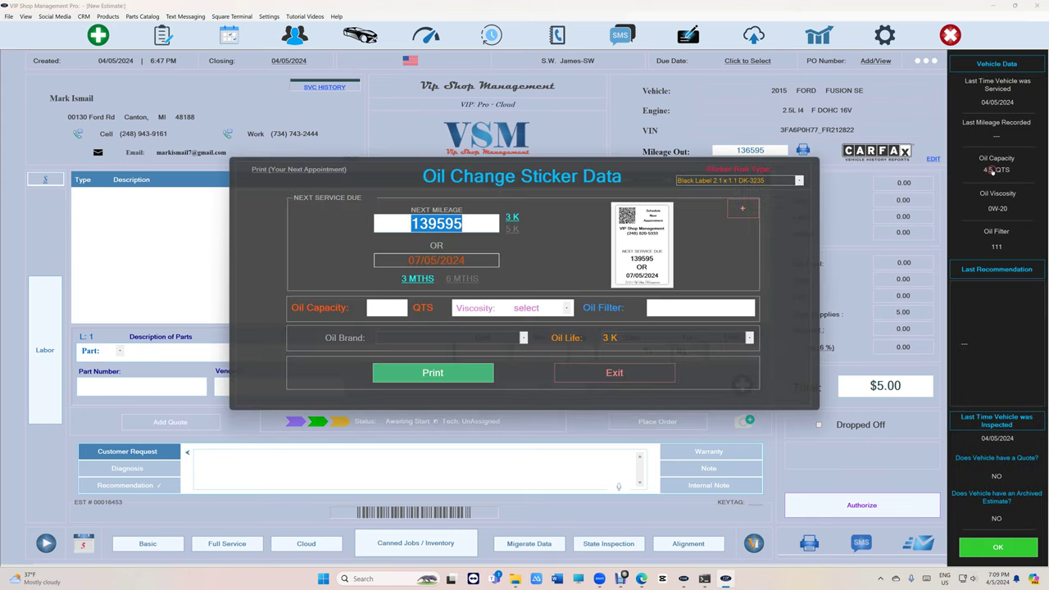
pyautogui.click(744, 210)
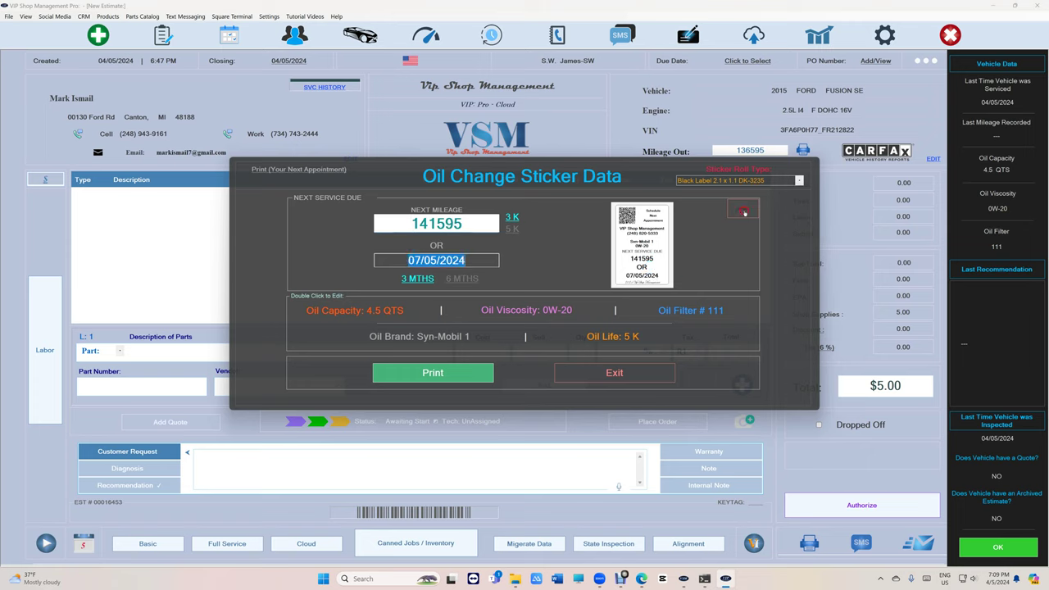
pyautogui.click(614, 374)
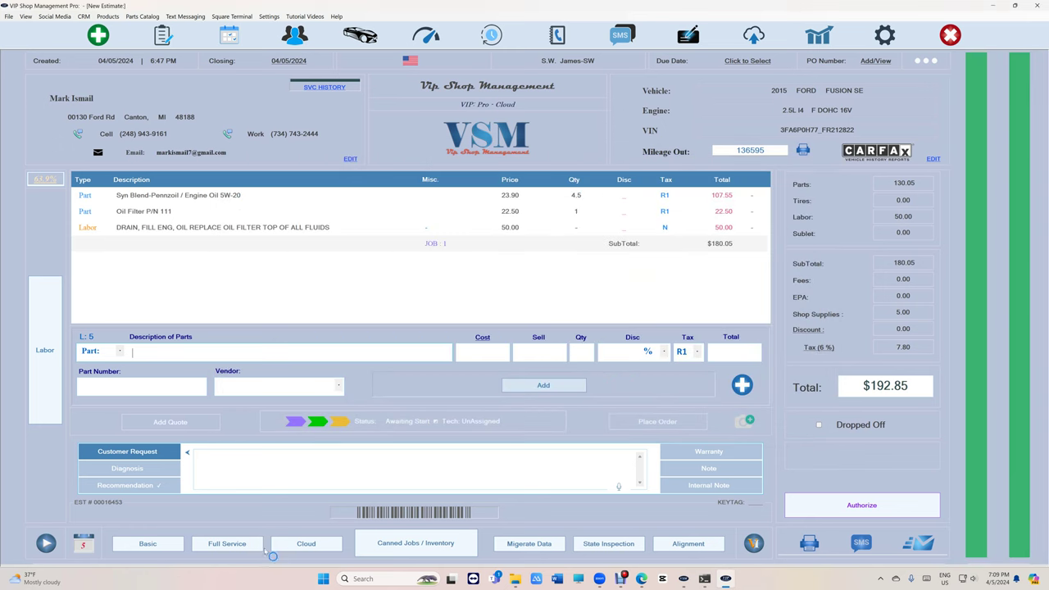
# Open the engine oil and oil filter part lines of the job to examine their details.
pyautogui.click(539, 200)
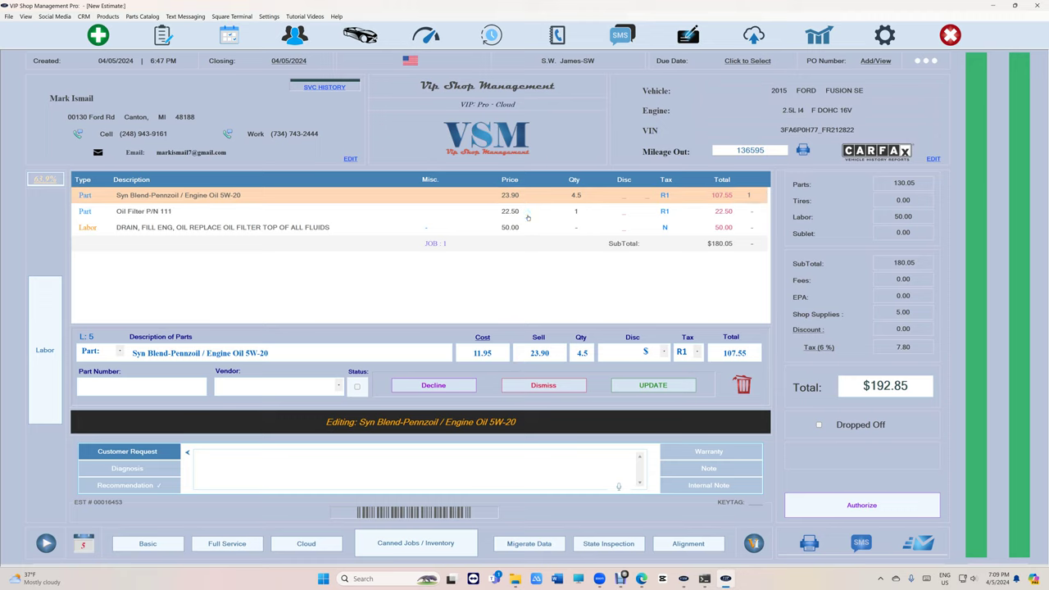
pyautogui.moveTo(599, 581)
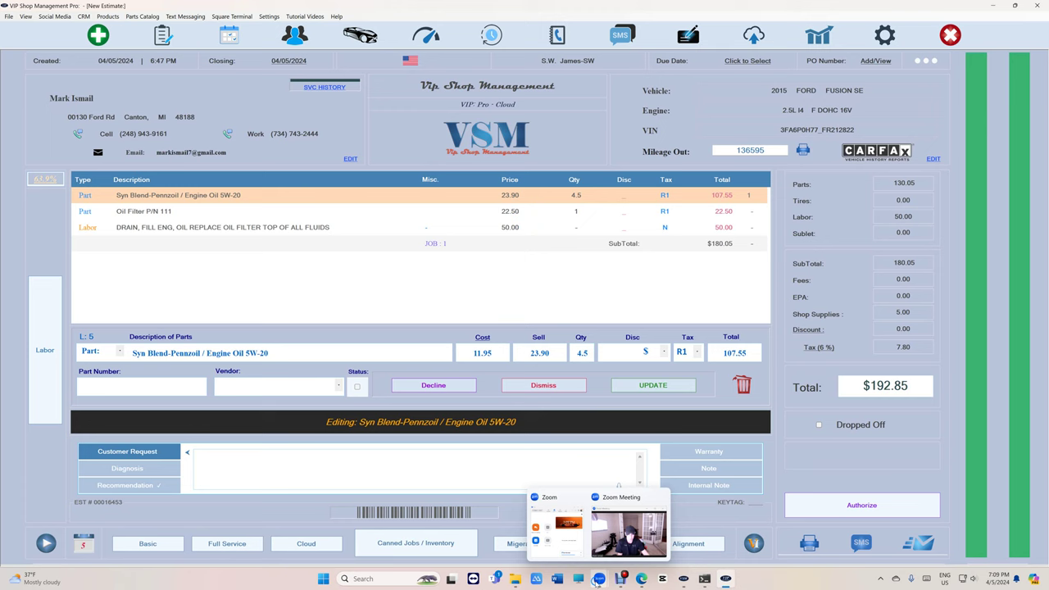
pyautogui.click(629, 533)
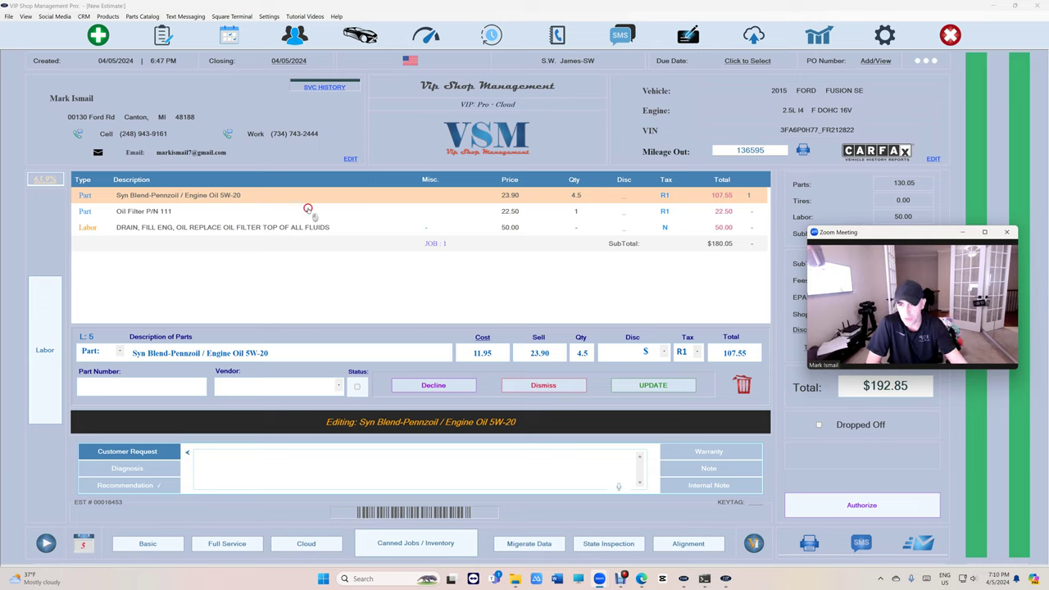
pyautogui.click(306, 211)
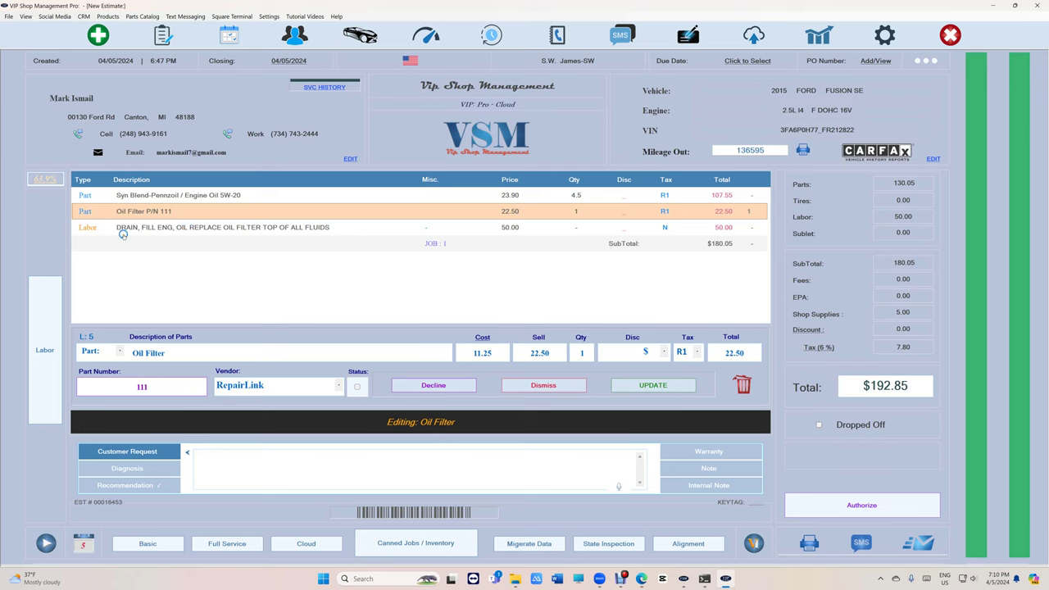
# Try a labor price of 165.65 on the drain and fill oil labor line.
pyautogui.click(256, 226)
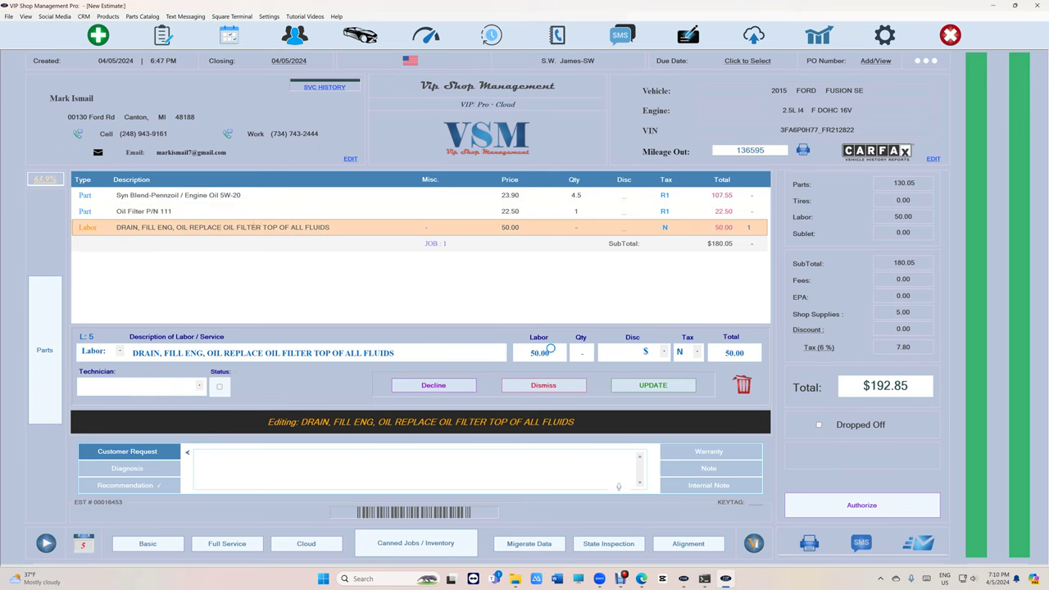
pyautogui.click(556, 354)
pyautogui.write('16')
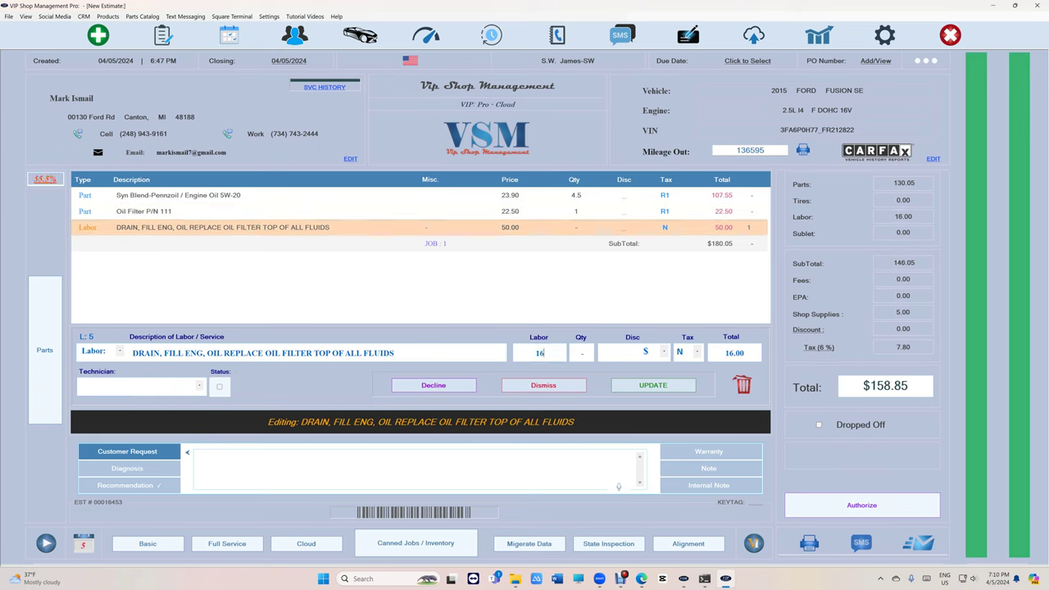
pyautogui.write('5.')
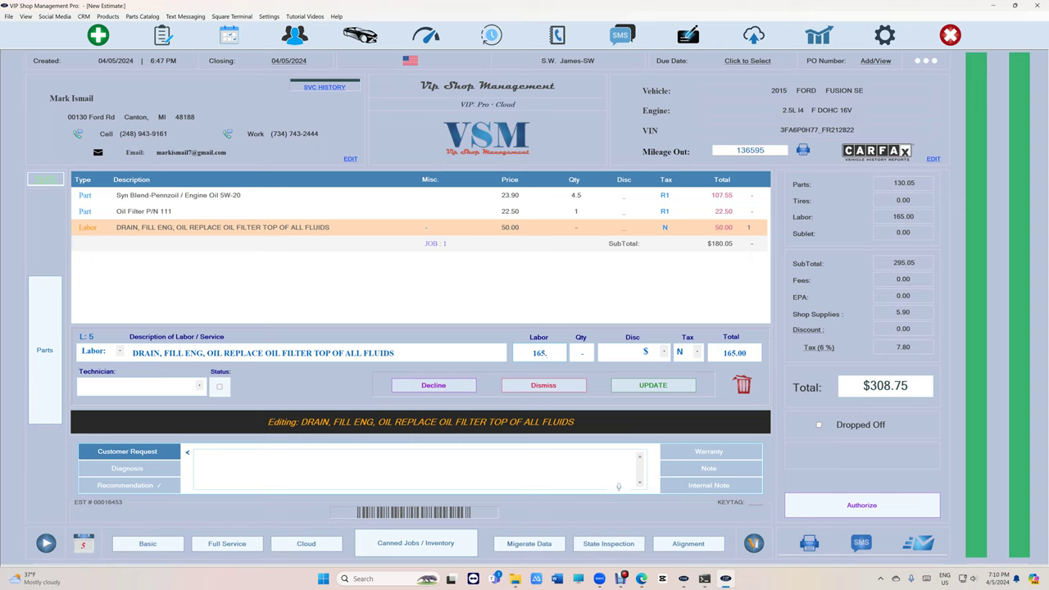
pyautogui.write('65')
pyautogui.click(583, 352)
pyautogui.write('1')
# Set the labor line's price to 50.00 and update the line.
pyautogui.click(551, 351)
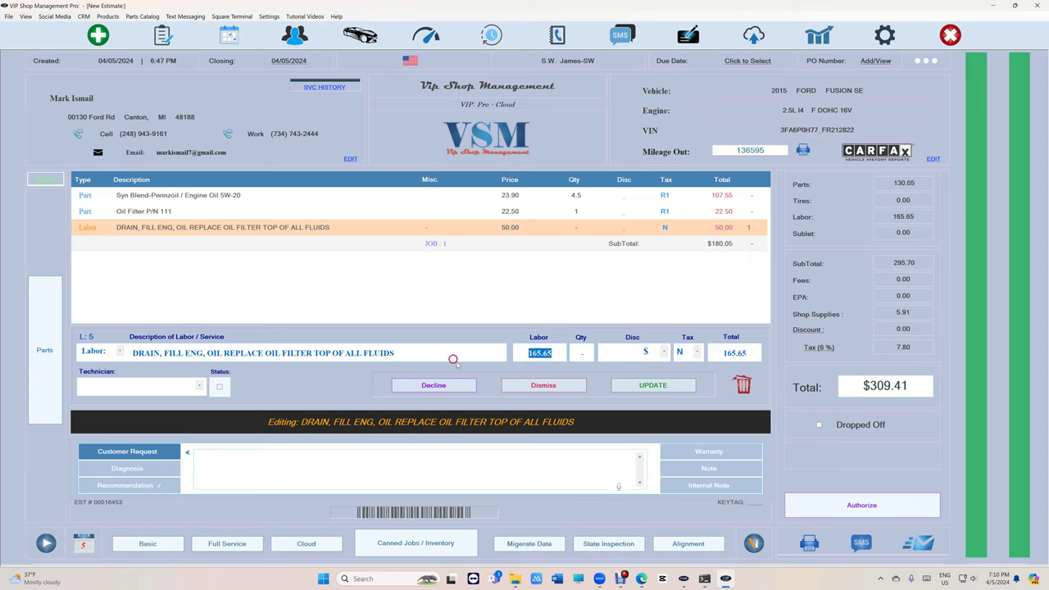
pyautogui.write('50')
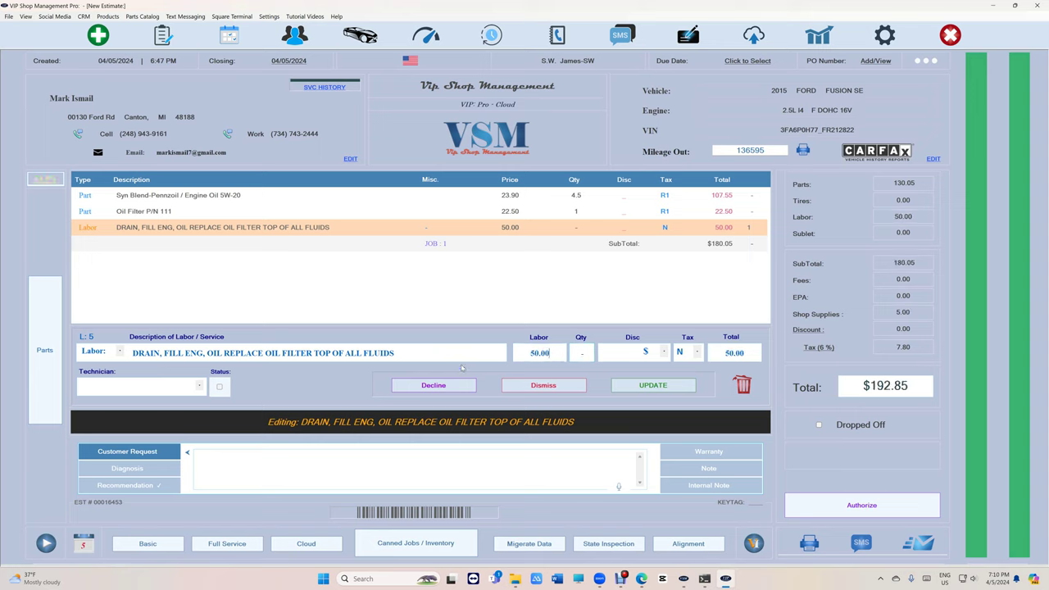
pyautogui.click(646, 389)
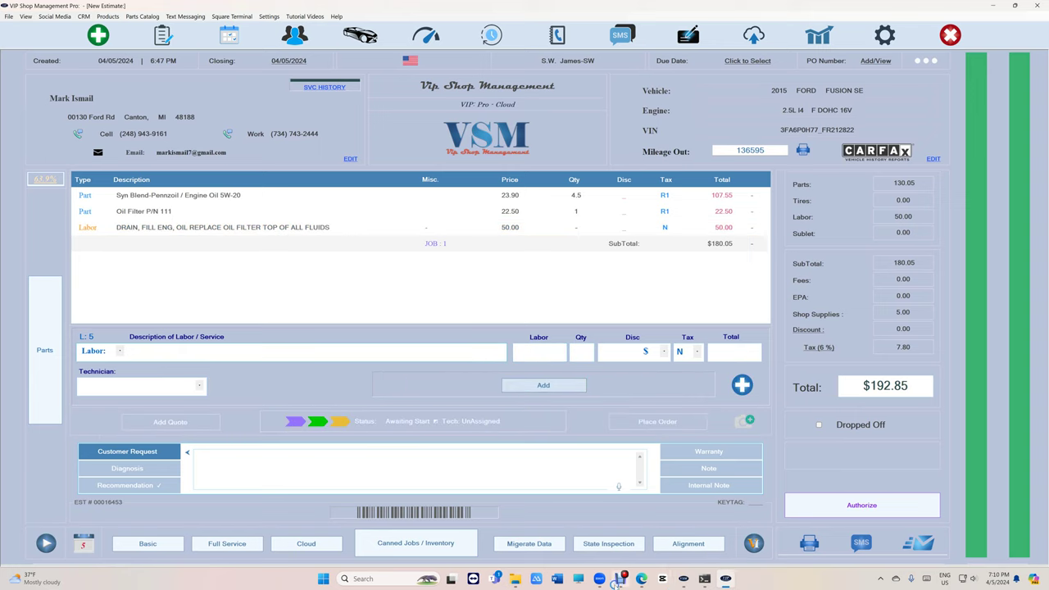
pyautogui.moveTo(578, 583)
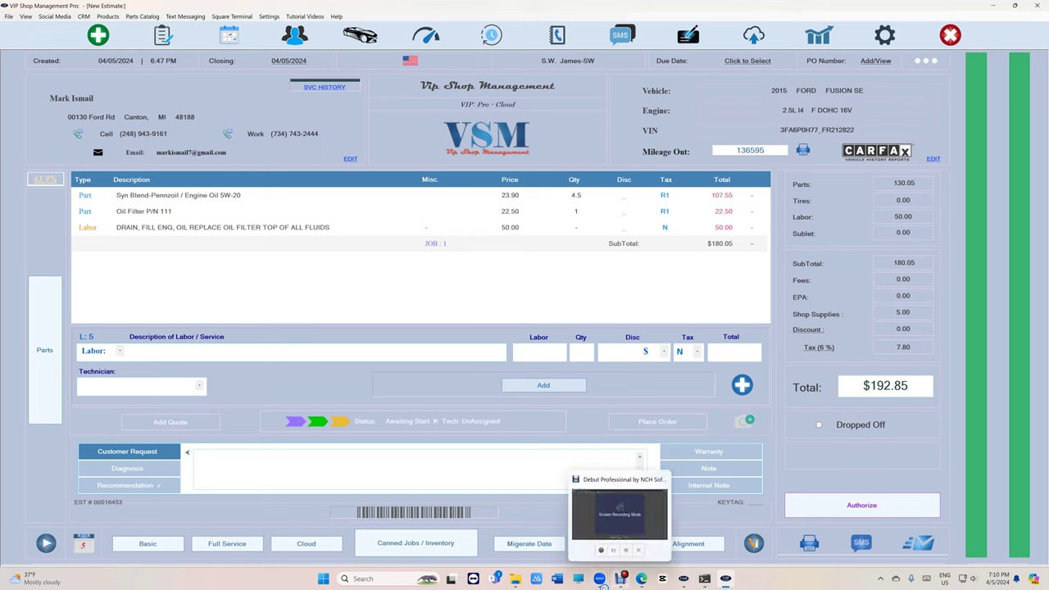
pyautogui.click(627, 531)
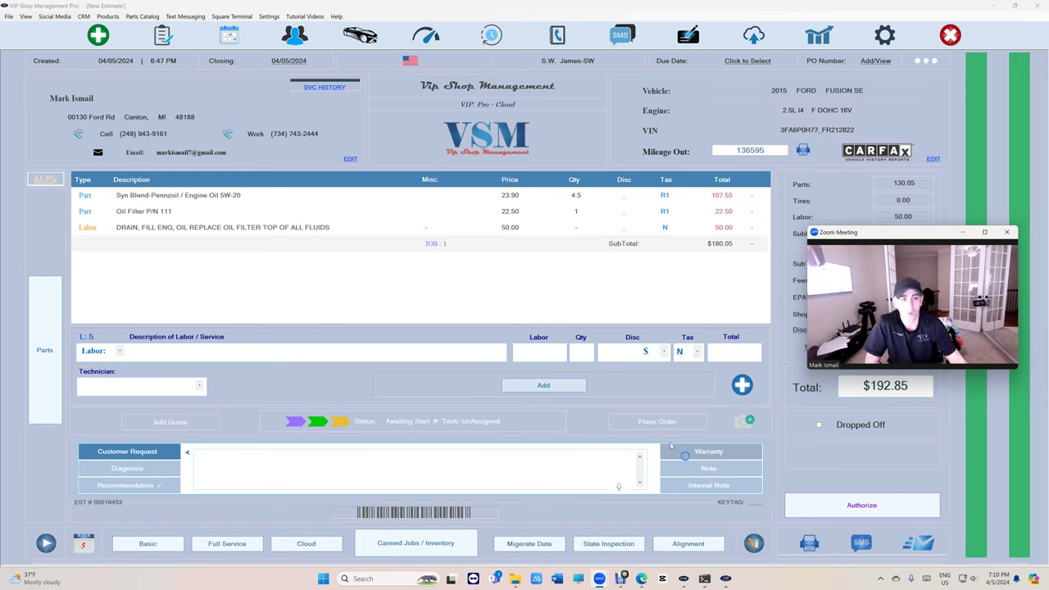
pyautogui.moveTo(872, 233); pyautogui.dragTo(356, 310)
pyautogui.moveTo(432, 302); pyautogui.dragTo(302, 259)
# Set the price of the drain and fill oil labor line to 60.00 and update the line.
pyautogui.click(512, 227)
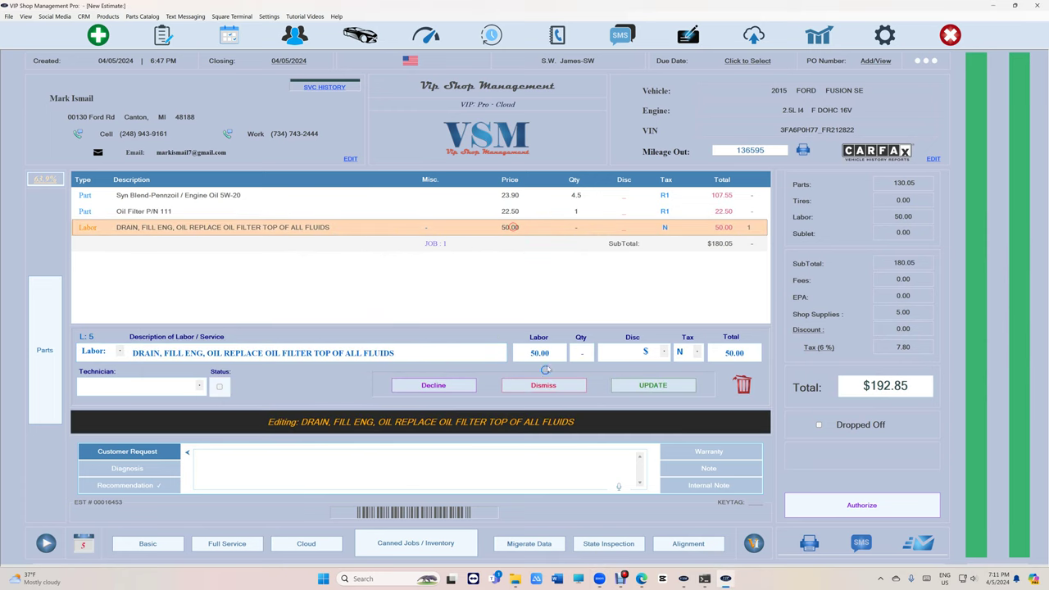
pyautogui.click(548, 352)
pyautogui.write('60.00')
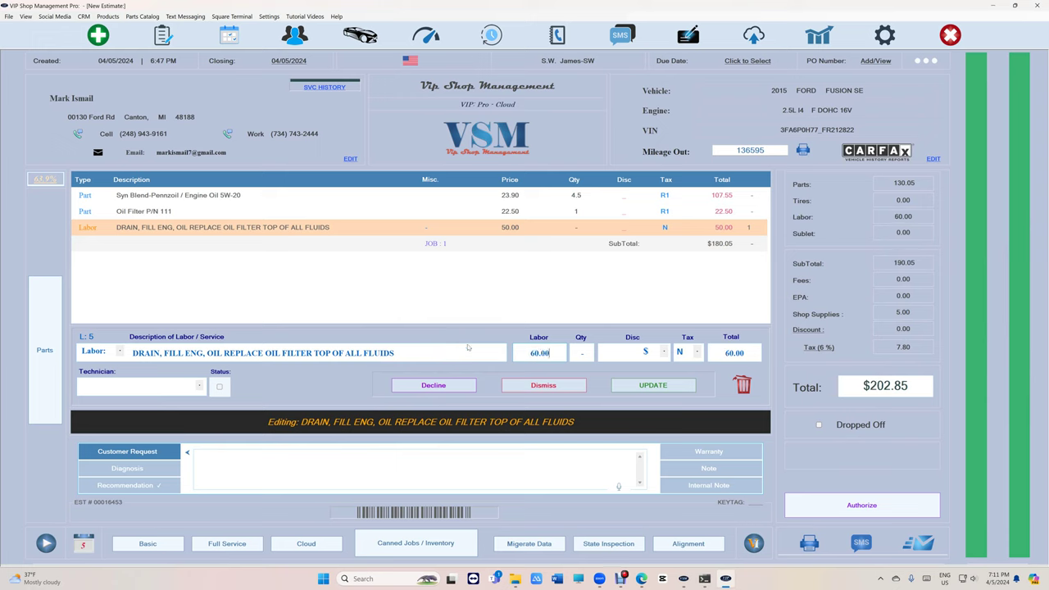
pyautogui.click(653, 385)
# Set the vendor of the oil filter part line to Pep Boys and update the line.
pyautogui.click(246, 211)
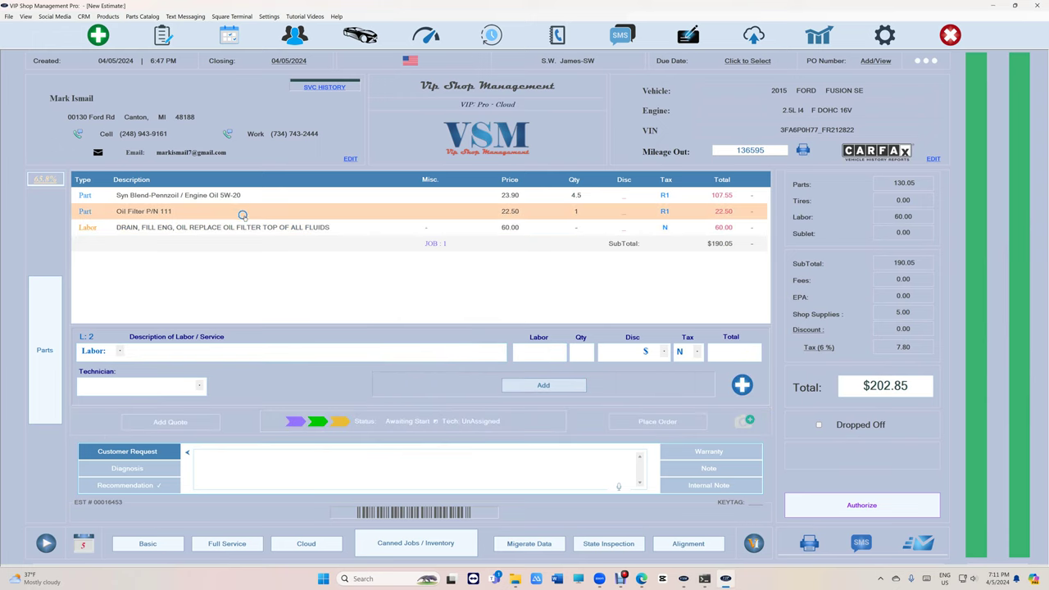
pyautogui.click(257, 387)
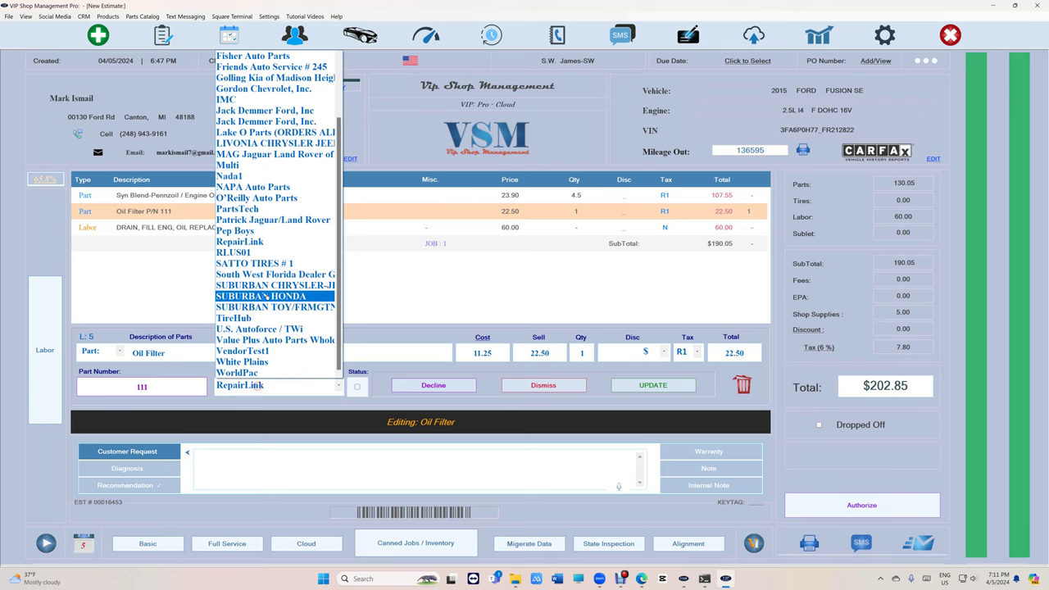
pyautogui.click(254, 233)
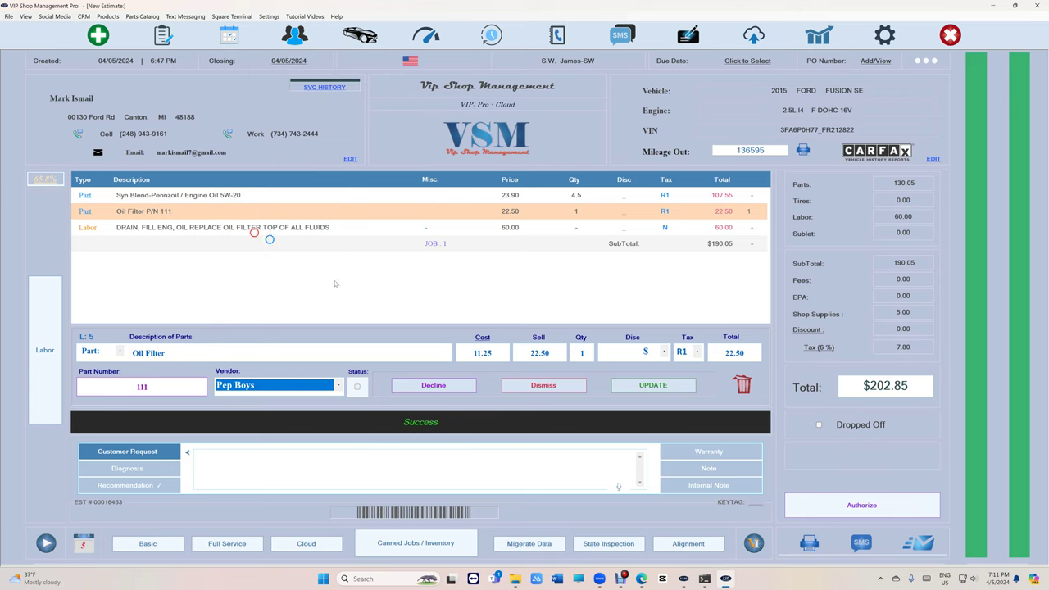
pyautogui.click(654, 385)
# Set the cost of the Syn Blend-Pennzoil engine oil line to 12.95 and update the line.
pyautogui.click(543, 201)
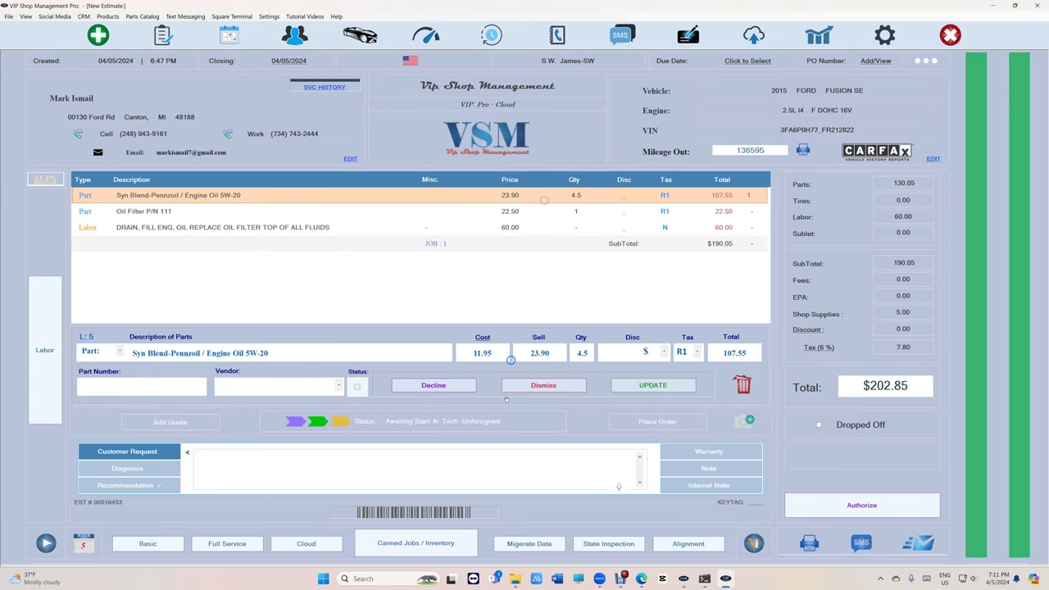
pyautogui.write('12.95')
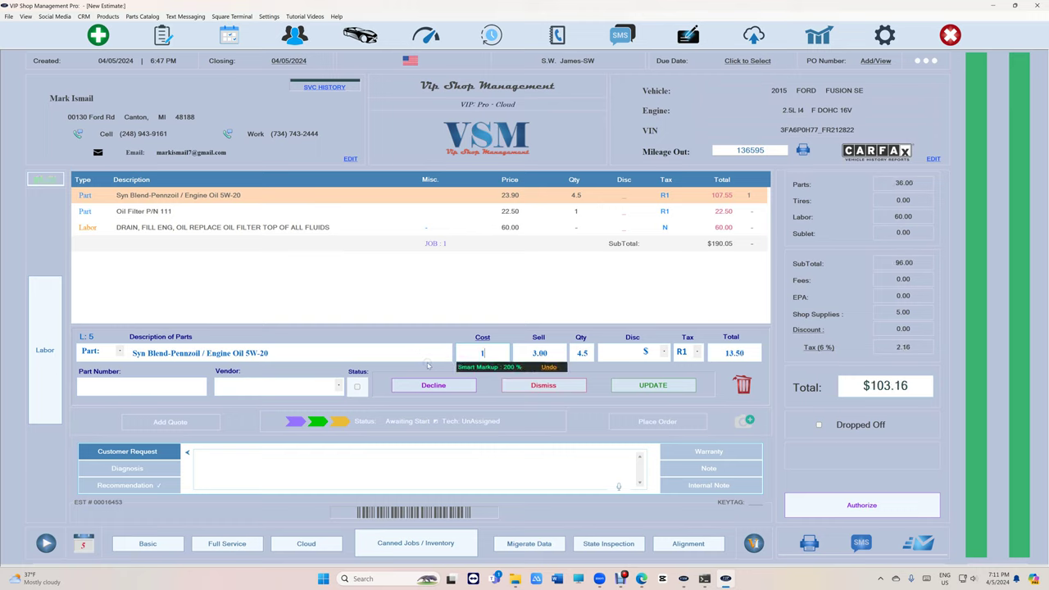
pyautogui.click(663, 391)
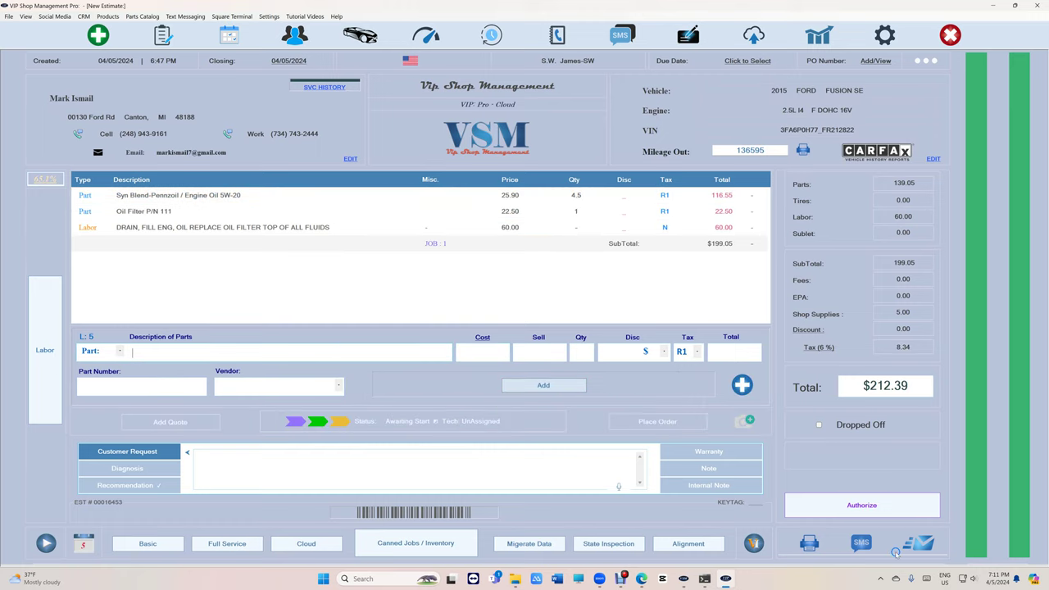
# Authorize the estimate and record a cash payment of 212.39 for the full balance due.
pyautogui.click(893, 506)
pyautogui.click(687, 312)
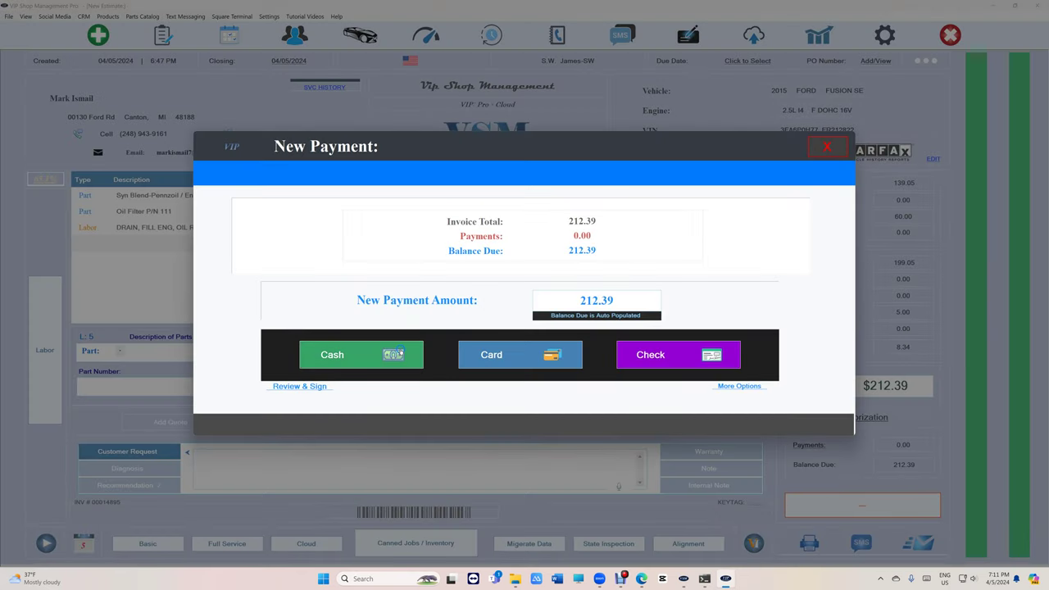
pyautogui.click(400, 352)
pyautogui.click(616, 374)
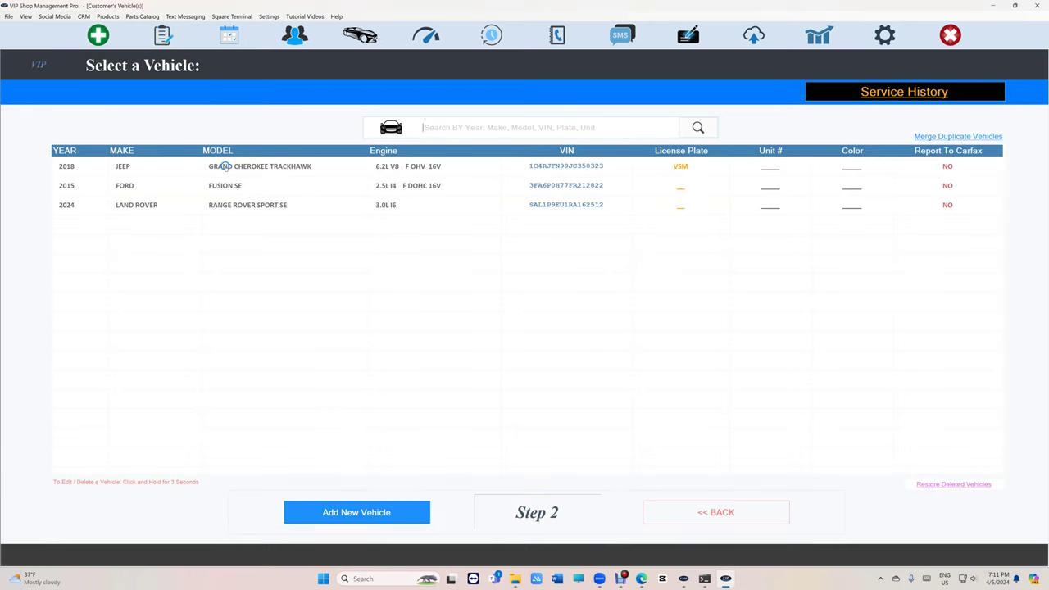
# Start a new estimate for the 2015 Ford Fusion SE with mileage 139565, and close the oil change sticker data.
pyautogui.click(225, 186)
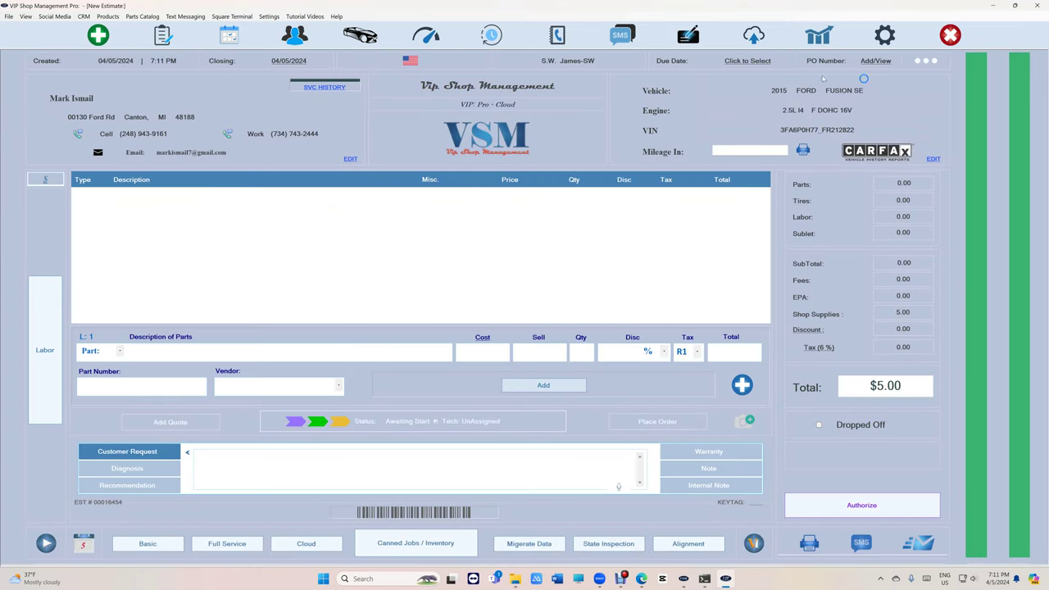
pyautogui.click(739, 150)
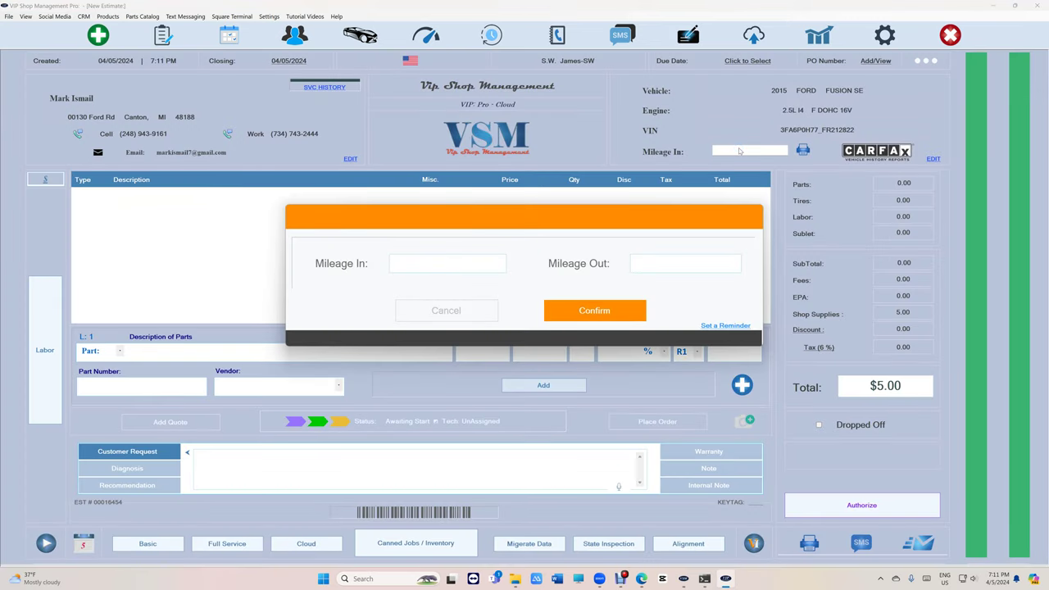
pyautogui.write('139565')
pyautogui.click(595, 310)
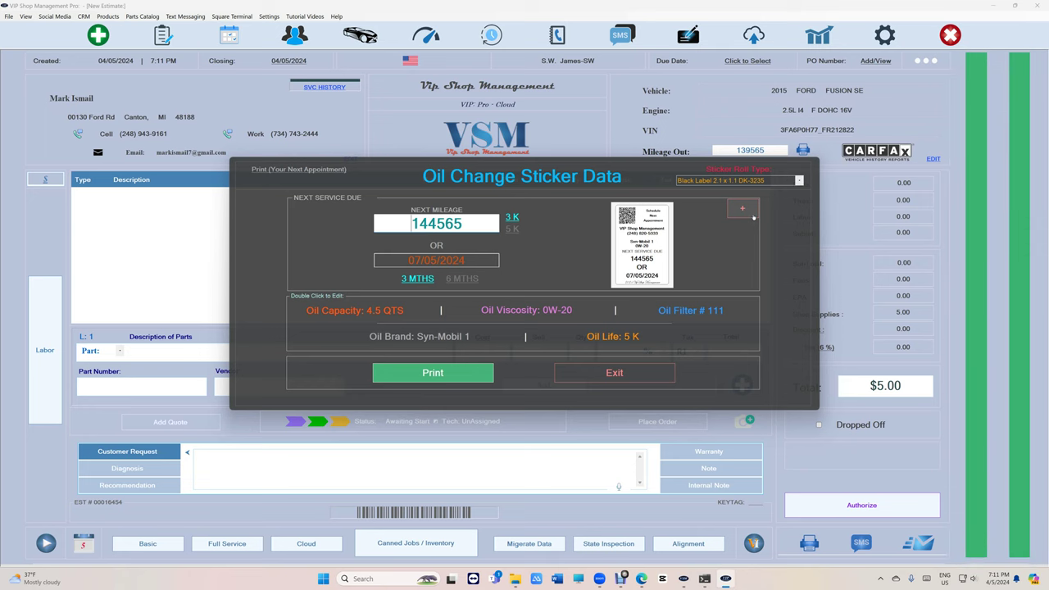
pyautogui.click(605, 373)
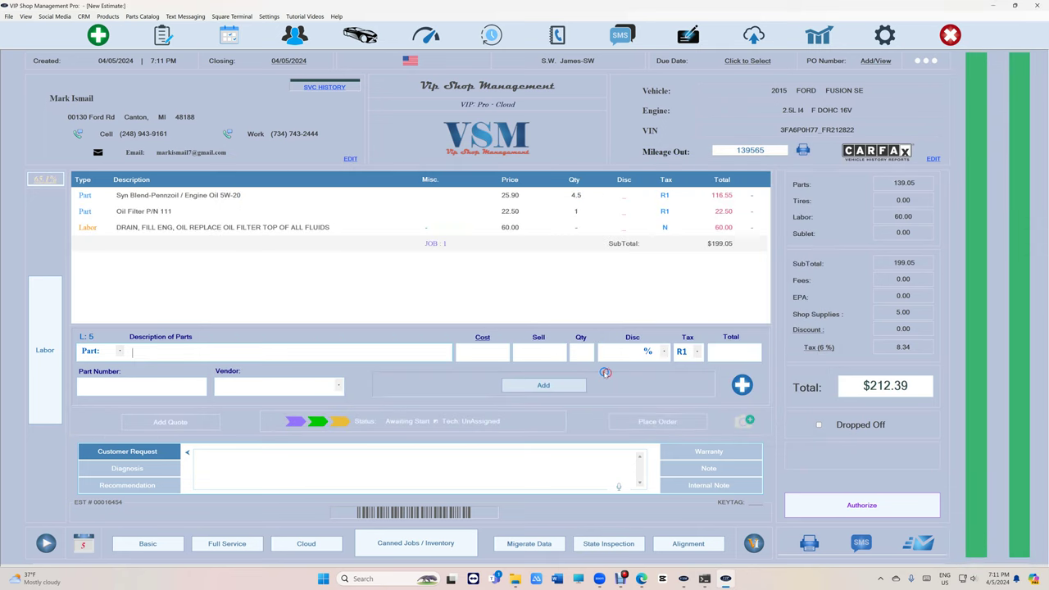
# Open the labor, oil filter and engine oil lines of the new job to check their prices, vendor and cost.
pyautogui.click(515, 229)
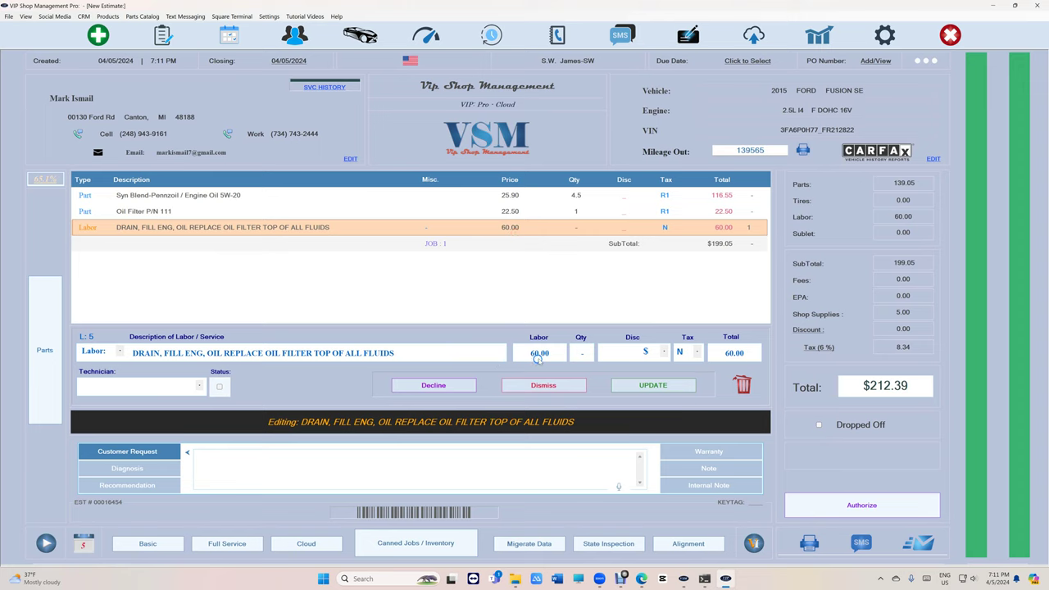
pyautogui.click(497, 211)
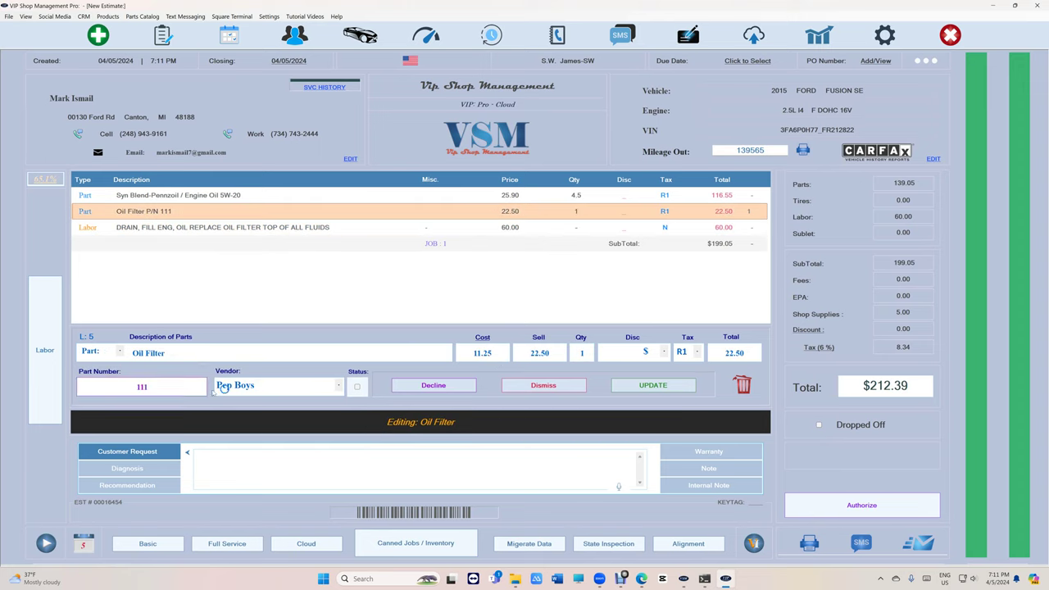
pyautogui.click(577, 196)
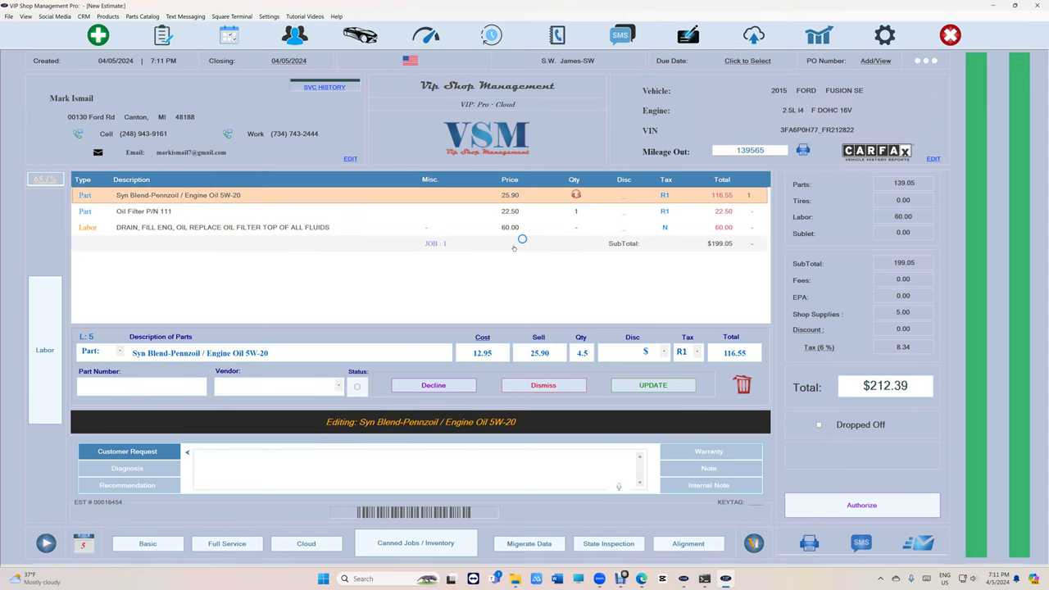
pyautogui.click(546, 386)
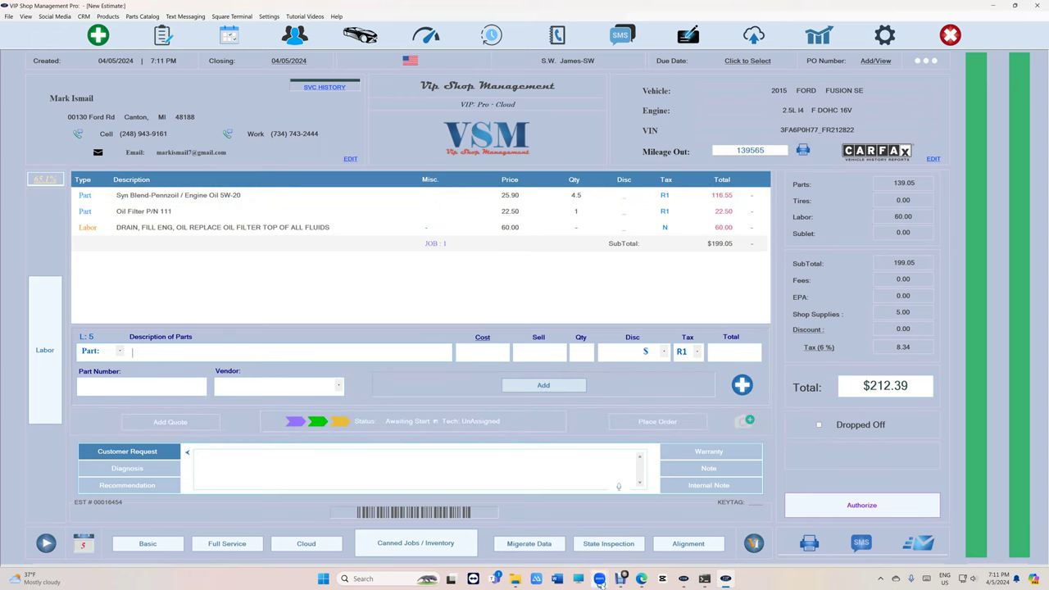
# Bring up the Zoom Meeting window and move it clear of the estimate's job lines.
pyautogui.moveTo(621, 581)
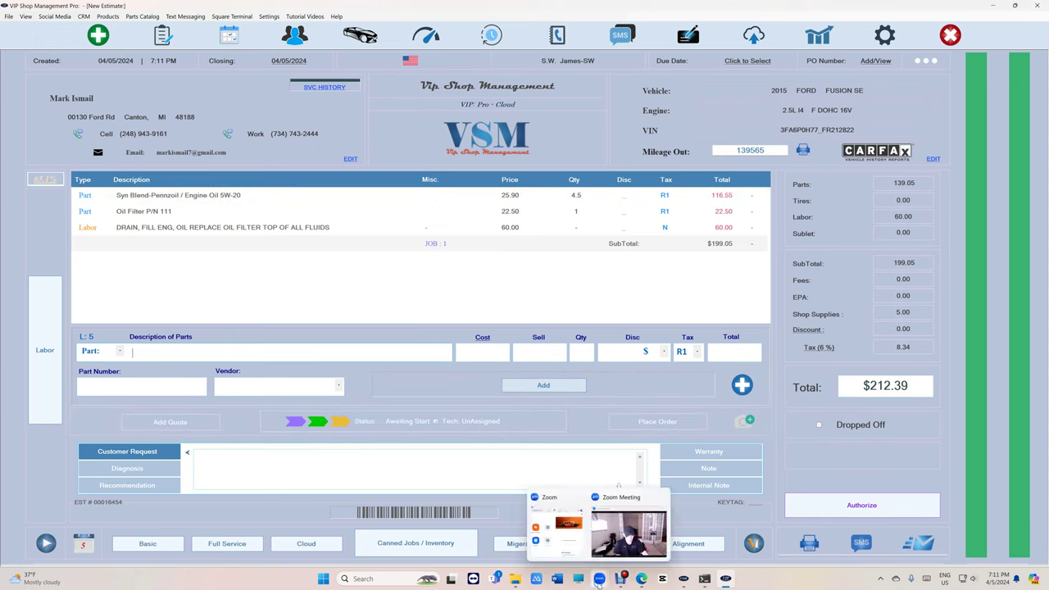
pyautogui.click(628, 539)
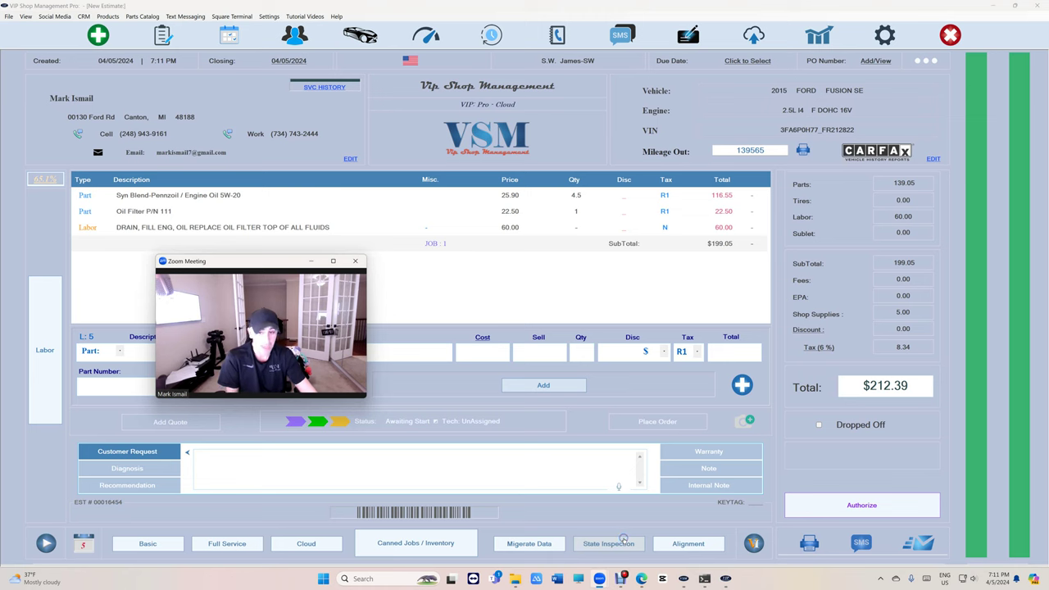
pyautogui.moveTo(288, 260); pyautogui.dragTo(886, 79)
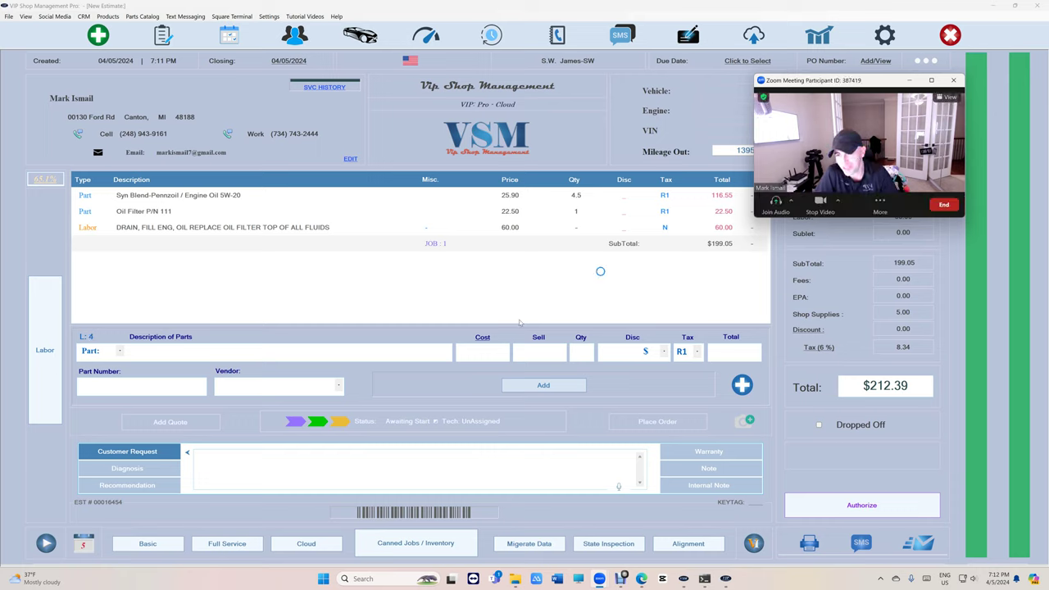
pyautogui.click(133, 200)
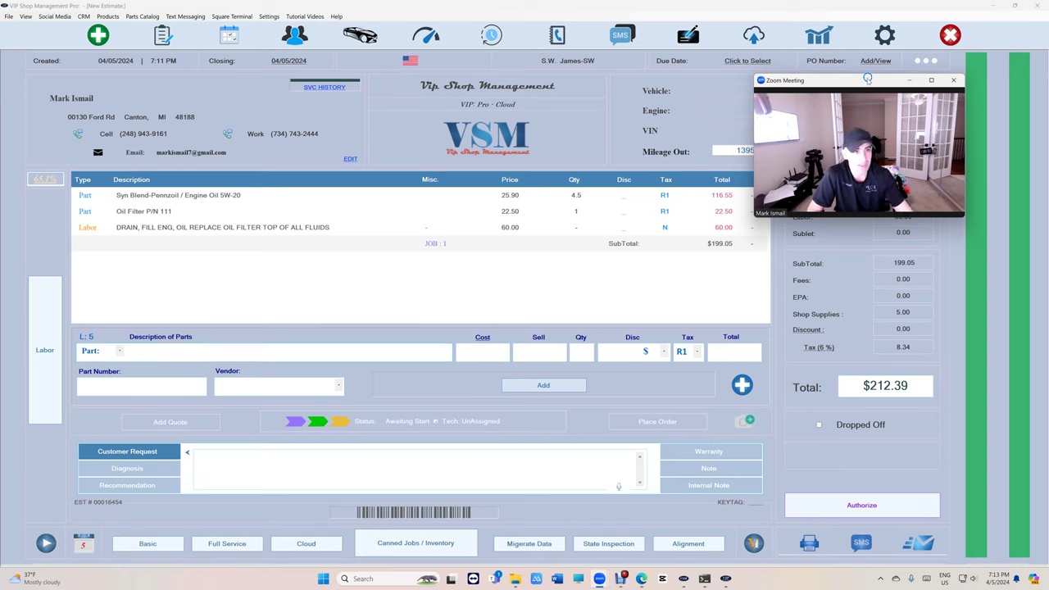
pyautogui.moveTo(868, 81); pyautogui.dragTo(873, 373)
# Select the whole oil change job, and examine the oil capacity, viscosity, filter and brand fields of the sticker data.
pyautogui.click(339, 274)
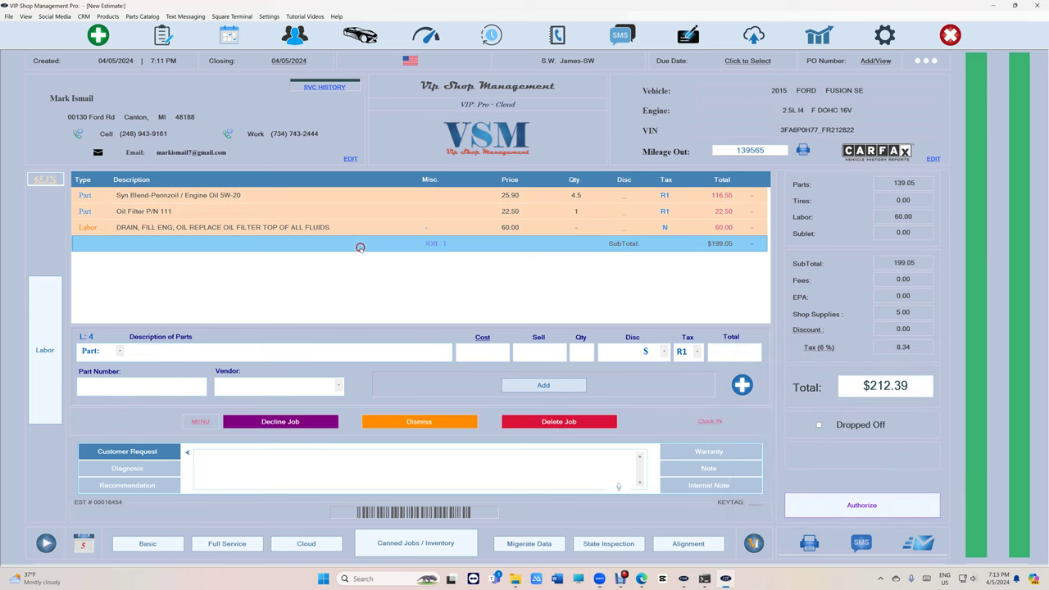
pyautogui.click(518, 421)
pyautogui.click(644, 296)
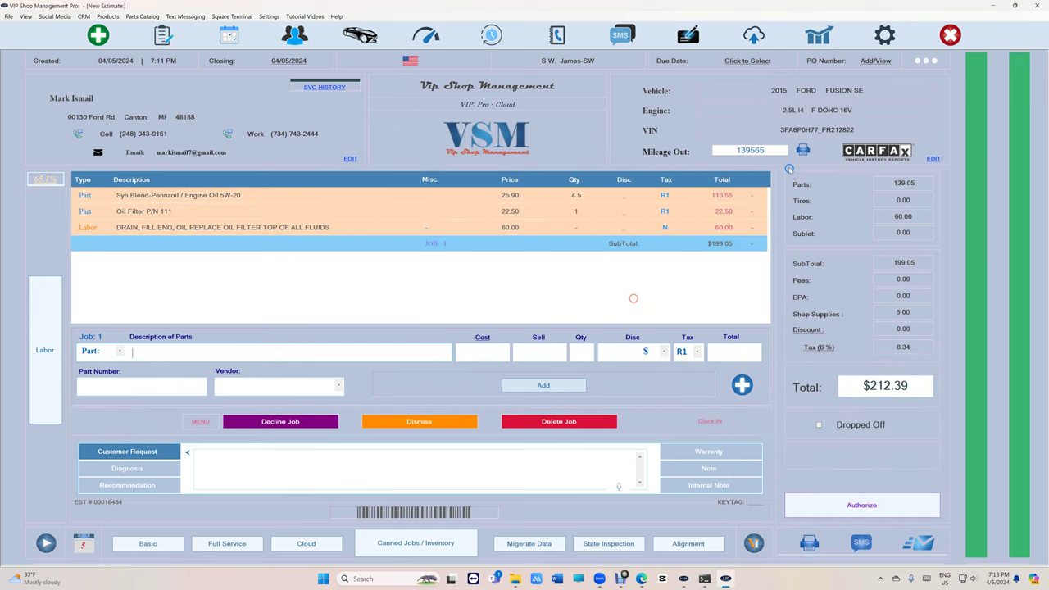
pyautogui.click(803, 149)
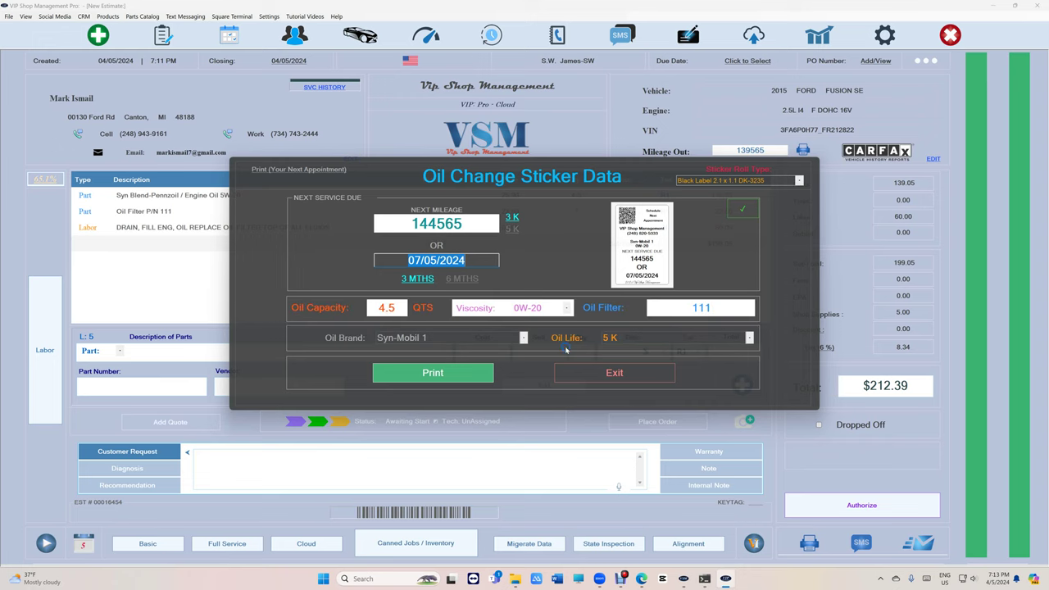
pyautogui.click(627, 370)
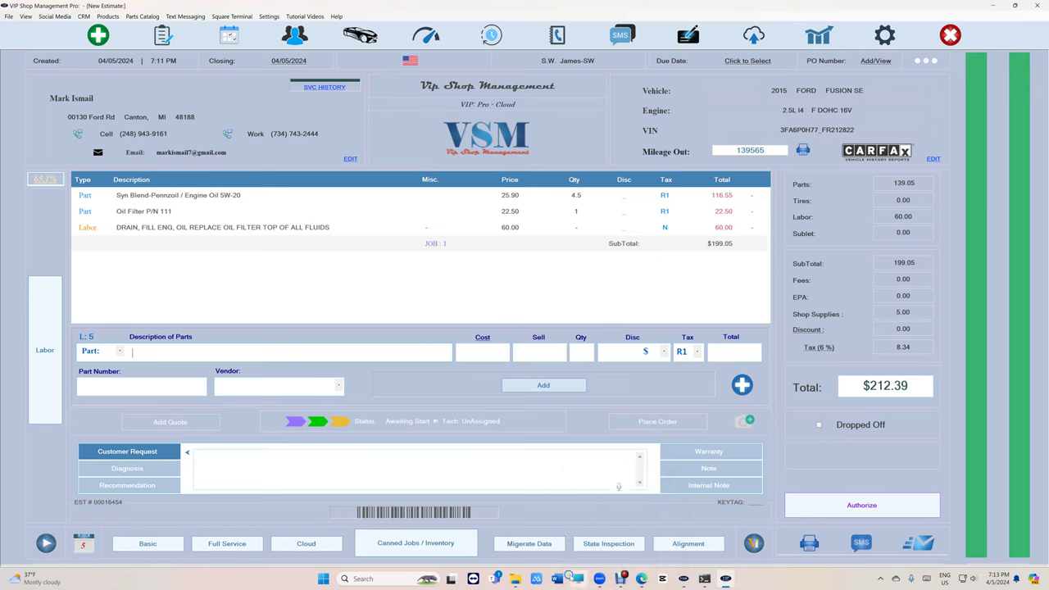
# Switch to the Zoom Meeting window and place it beside the job lines, over the vehicle details.
pyautogui.moveTo(624, 577)
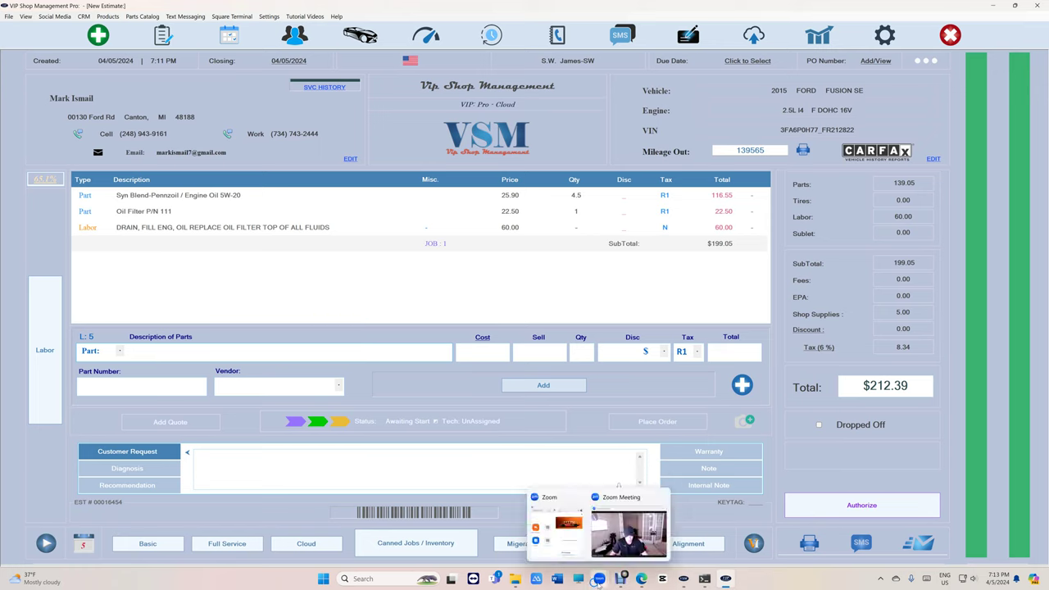
pyautogui.click(620, 535)
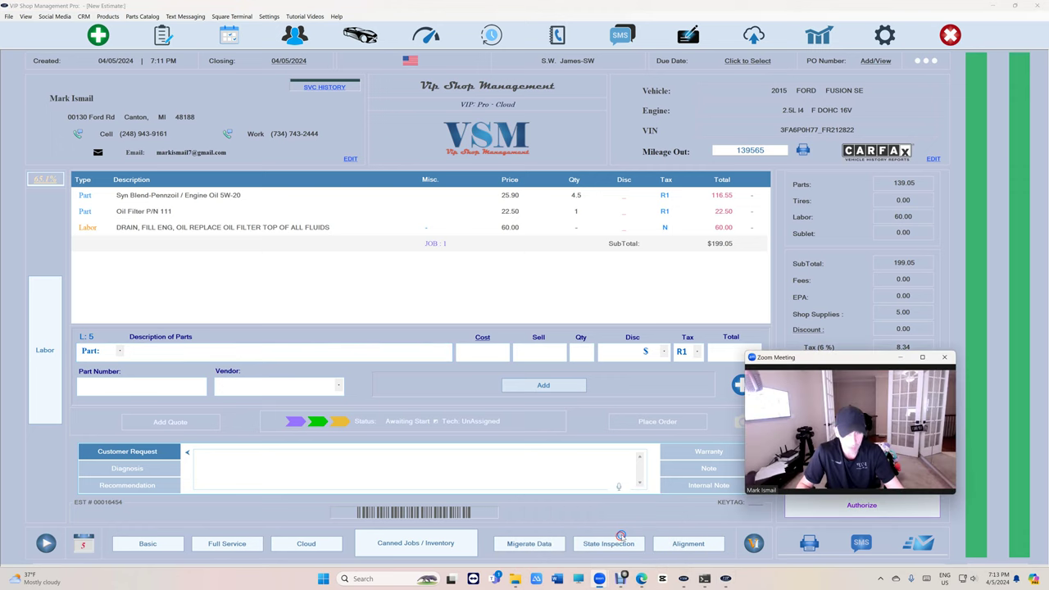
pyautogui.moveTo(850, 358); pyautogui.dragTo(891, 102)
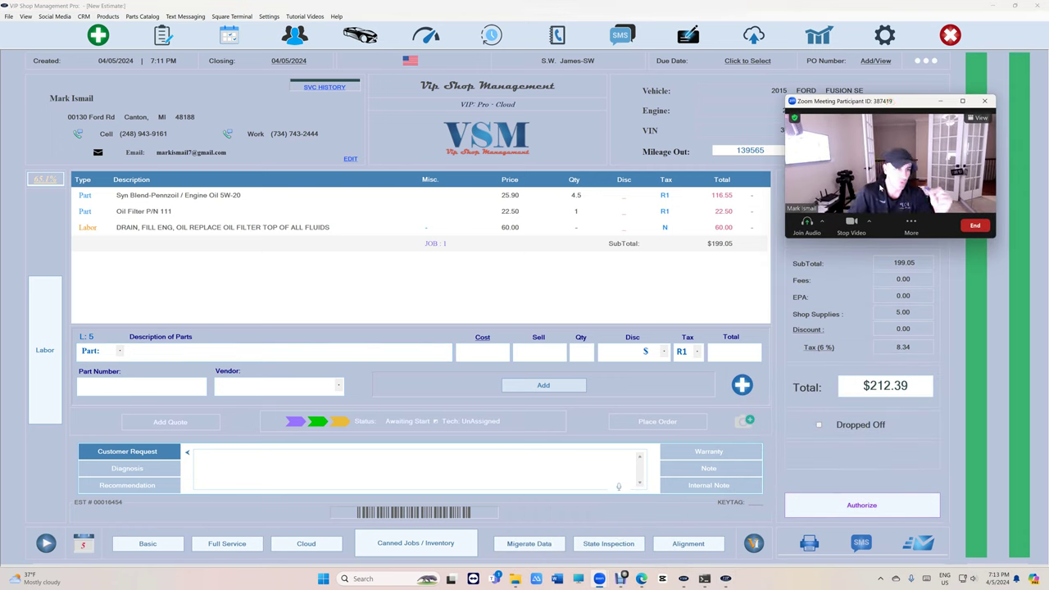